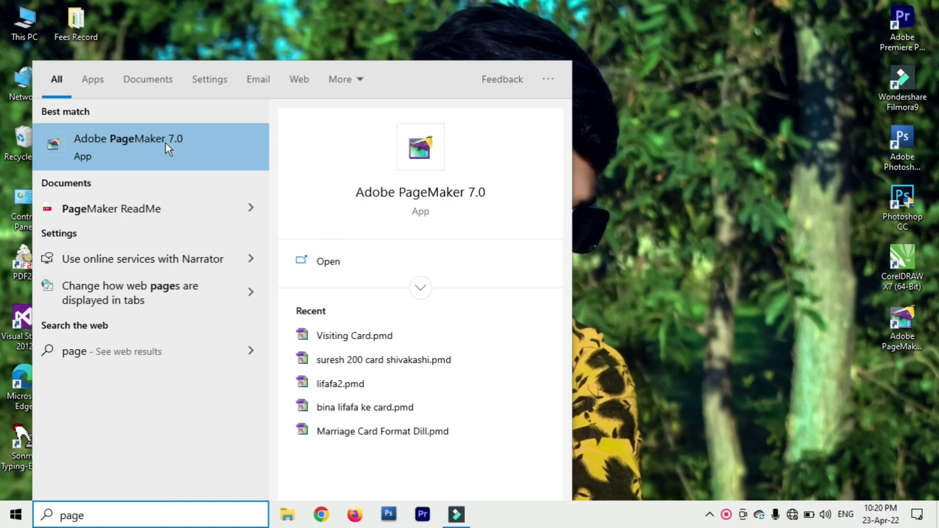
- Open Adobe PageMaker 7.0, dismiss the templates, and create a wide custom 3.5 × 2.1 inch publication with 0.1 inch margins
click(166, 143)
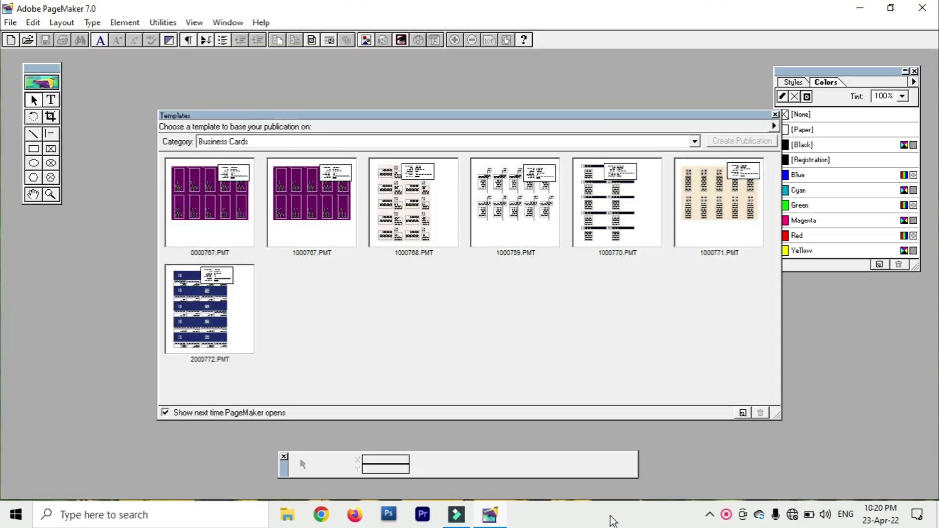
click(775, 114)
click(11, 23)
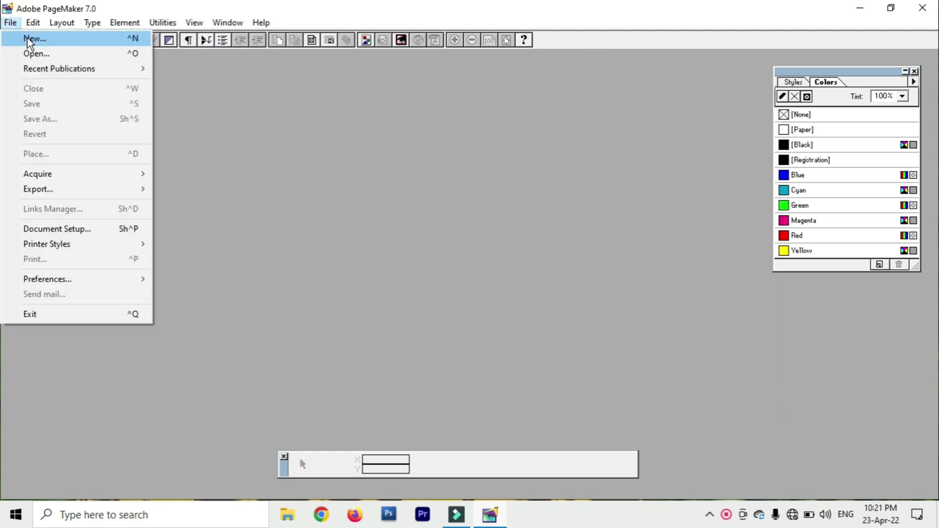
click(59, 39)
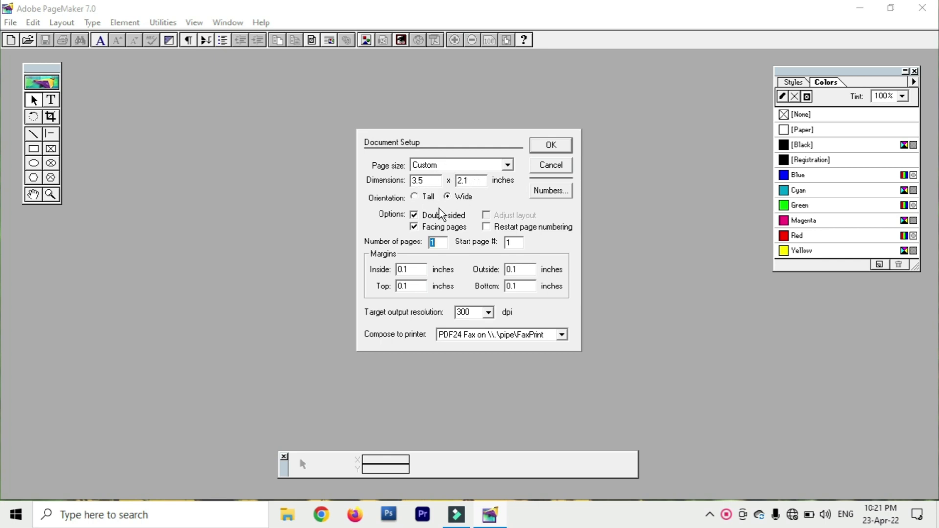
click(458, 203)
click(550, 145)
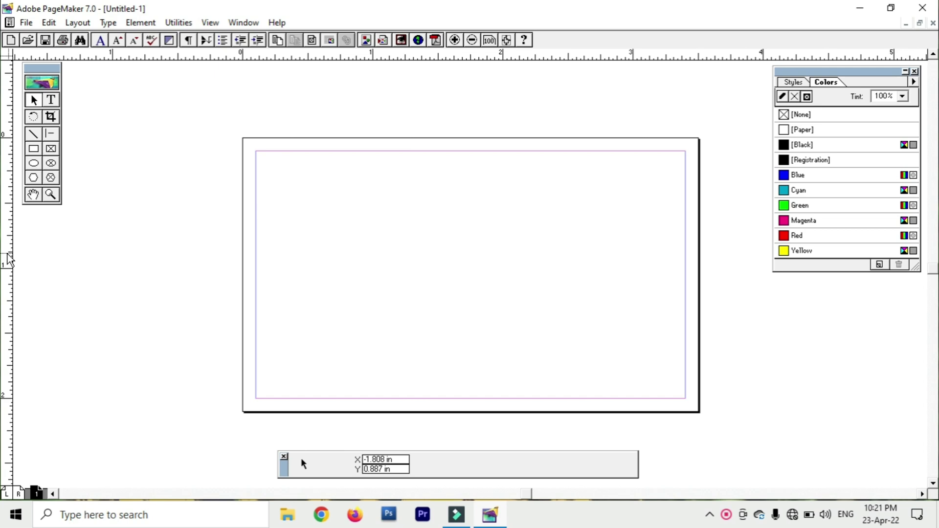
- Place vertical guides at about 0.625 and 1.25 inches and horizontal guides at about 0.89 and 1.39 inches on the card
drag(9, 259, 308, 274)
drag(12, 272, 388, 331)
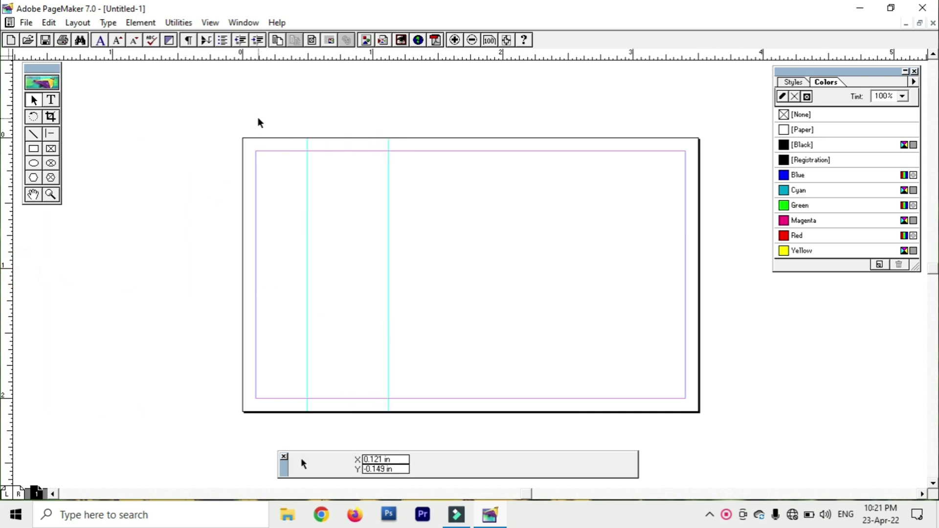
drag(300, 58, 290, 253)
drag(333, 57, 327, 319)
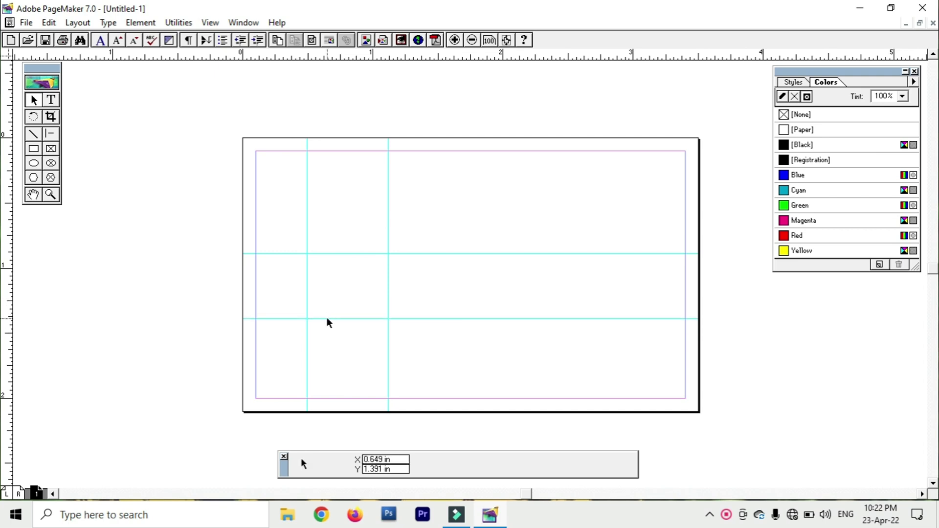
drag(308, 215, 324, 214)
drag(389, 218, 405, 225)
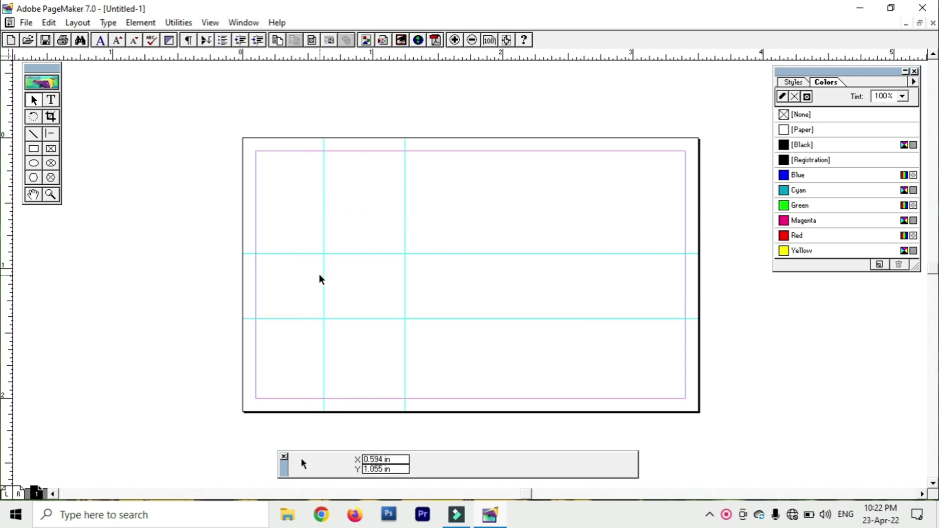
- Draw a closed polygon about 1.15 × 1.29 inches in the upper-left margin corner, its right side notched inward to the inner guide intersection
click(35, 178)
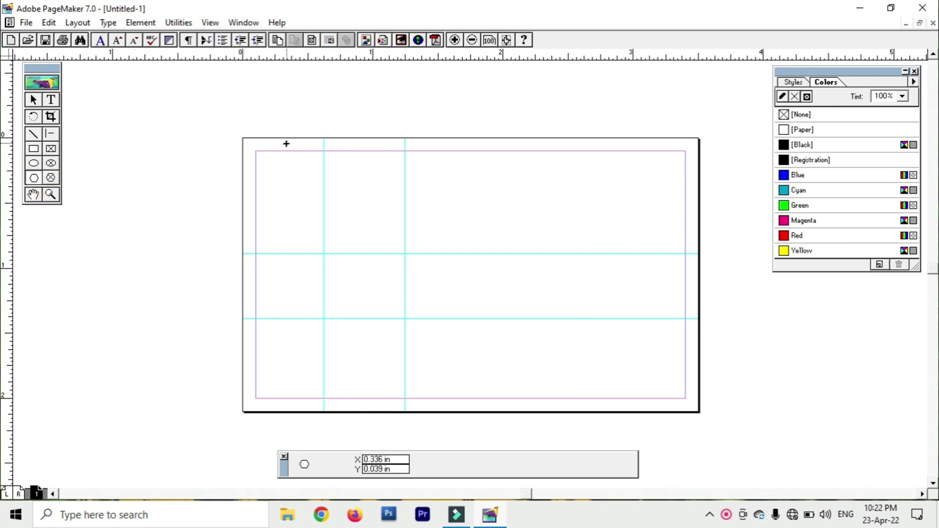
drag(255, 151, 405, 150)
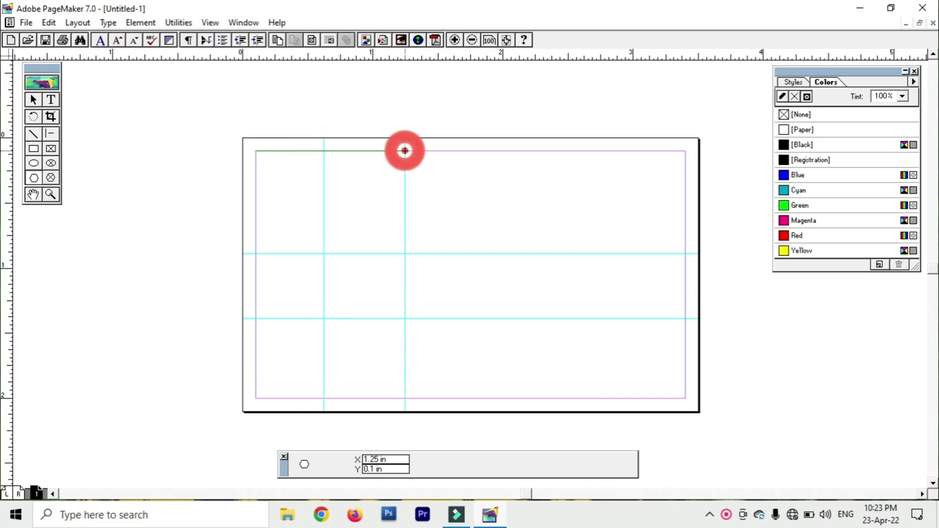
click(324, 253)
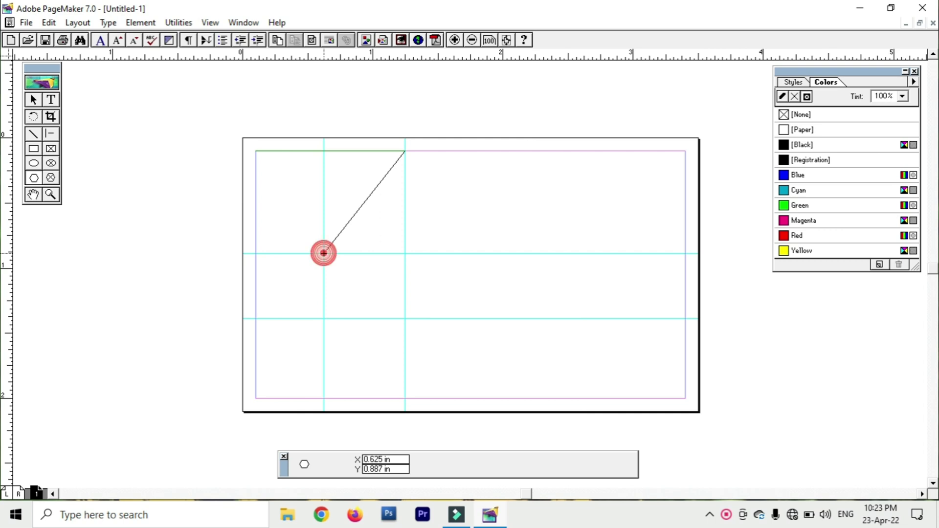
click(405, 318)
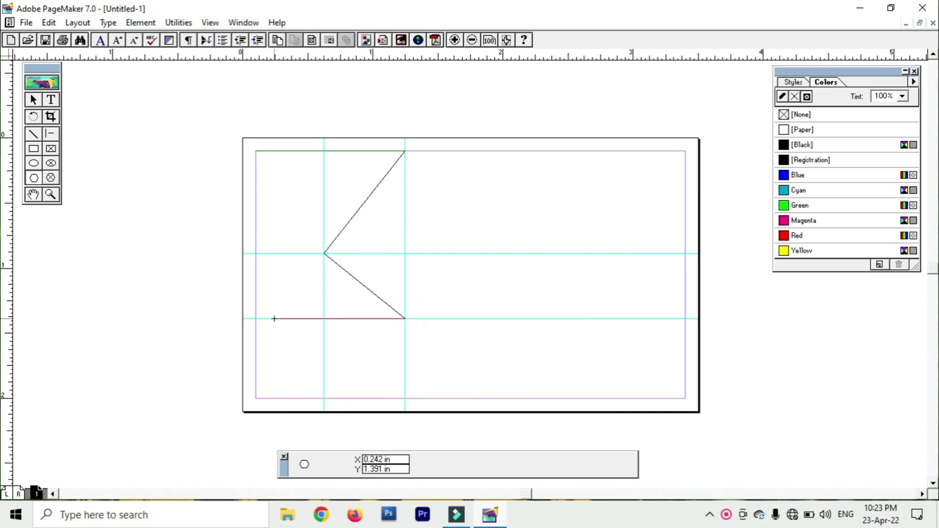
click(255, 319)
click(256, 151)
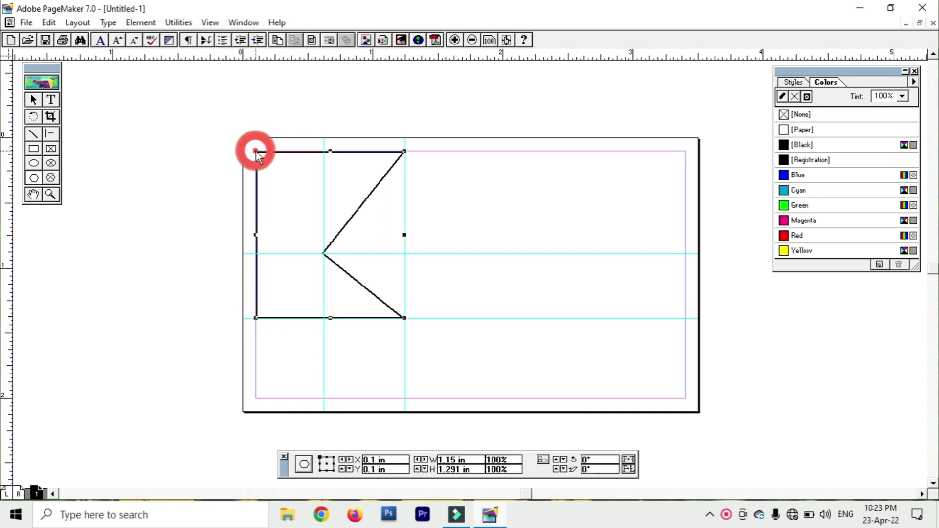
- Colour the notched polygon's fill and stroke Cyan and deselect it
click(799, 190)
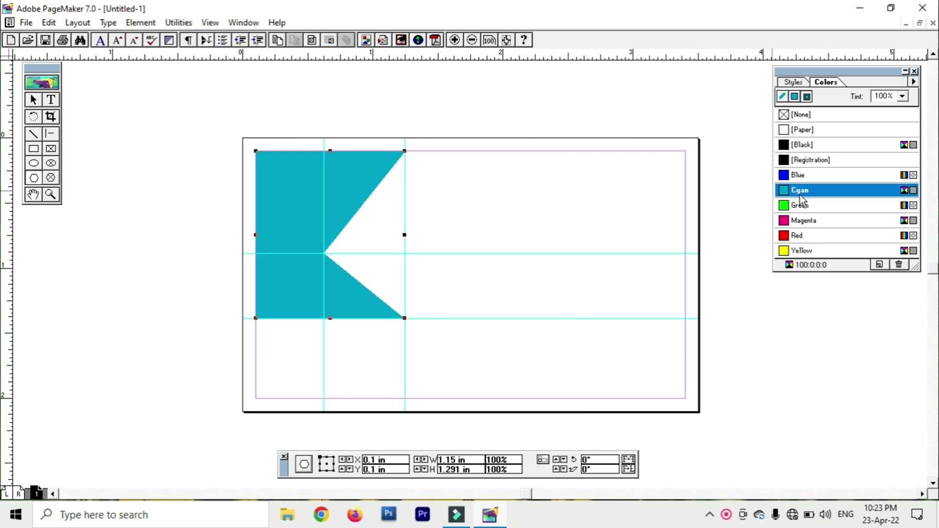
click(807, 97)
key(ctrl+shift+a)
- Draw a closed slanted-end polygon about 1.76 × 0.61 inches directly below the cyan shape, down to the bottom margin, and colour it Yellow
click(33, 177)
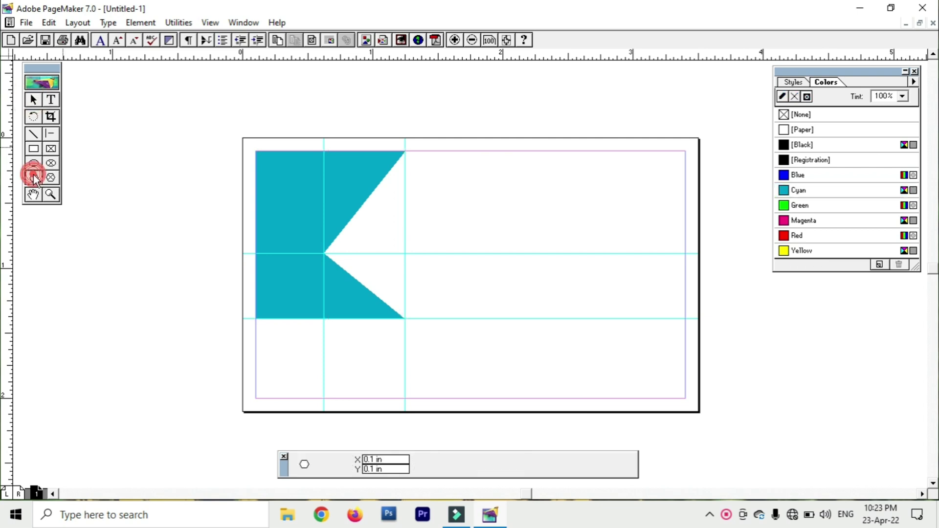
click(255, 318)
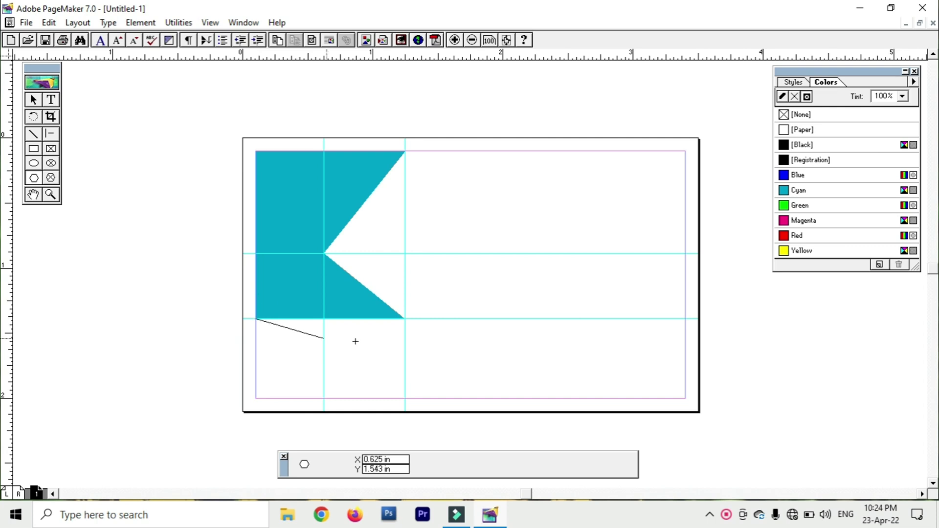
click(405, 318)
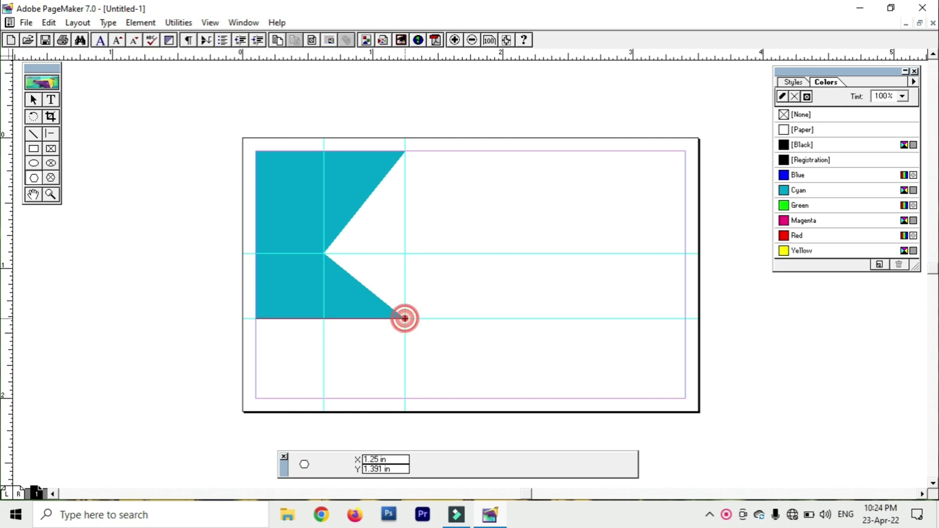
click(485, 399)
click(255, 399)
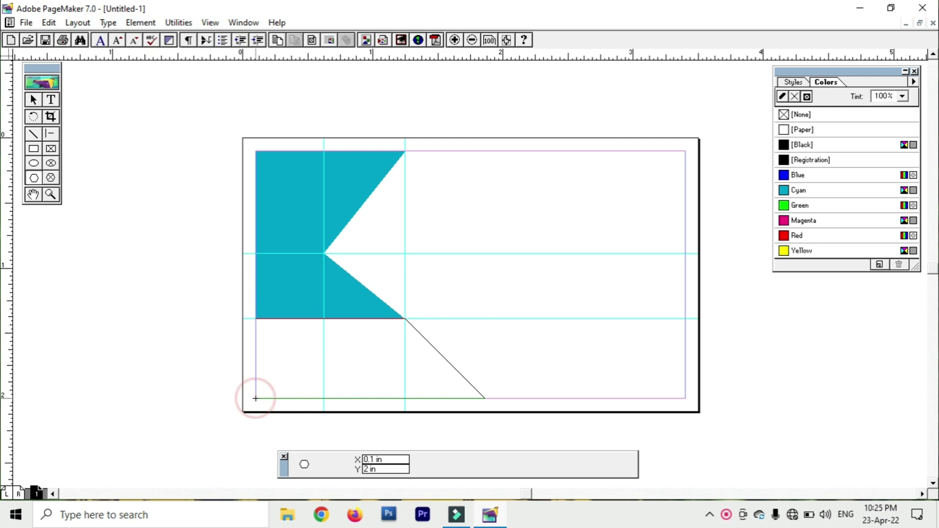
click(255, 318)
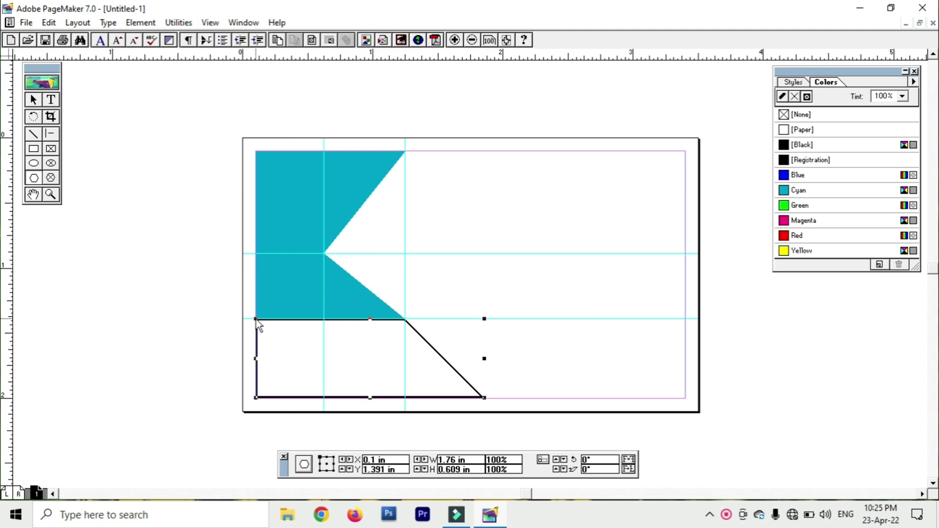
click(808, 251)
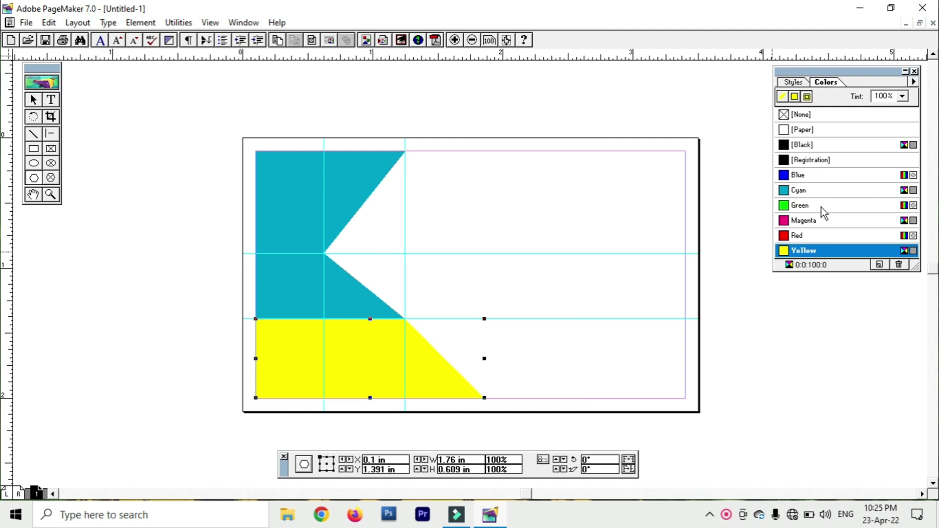
- Lock the position of the yellow polygon and the cyan polygon
click(138, 22)
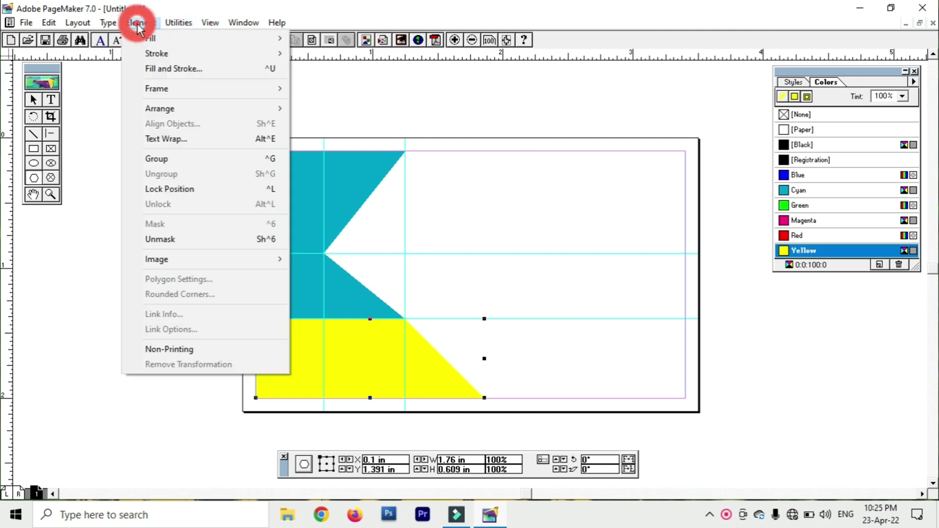
click(196, 187)
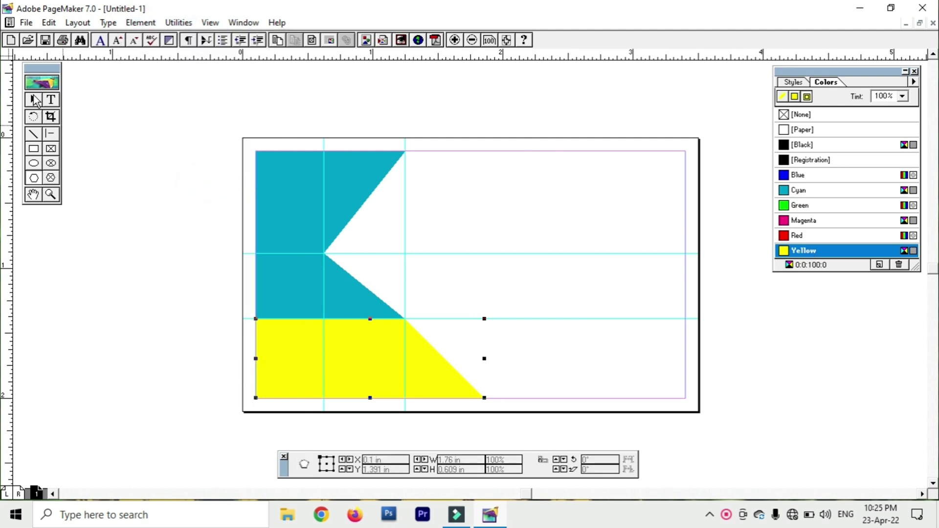
click(34, 100)
click(279, 191)
click(140, 22)
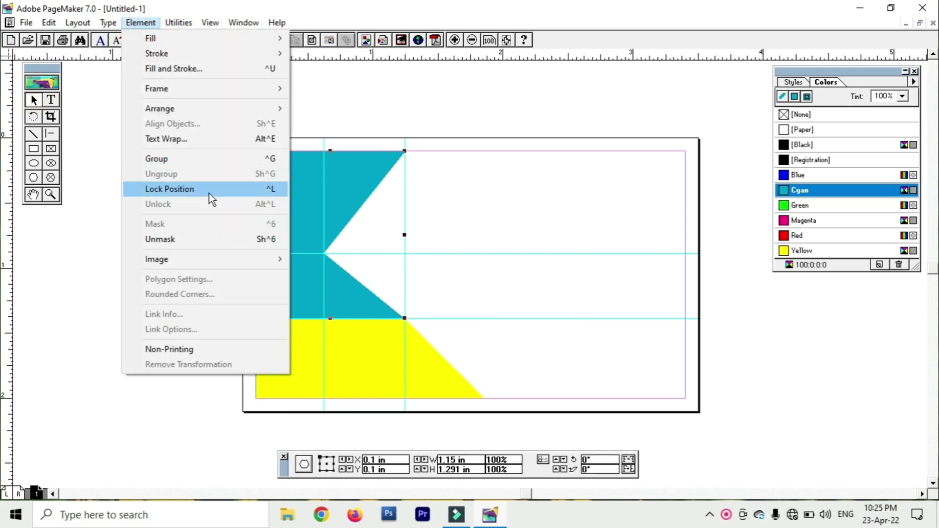
click(208, 189)
click(207, 193)
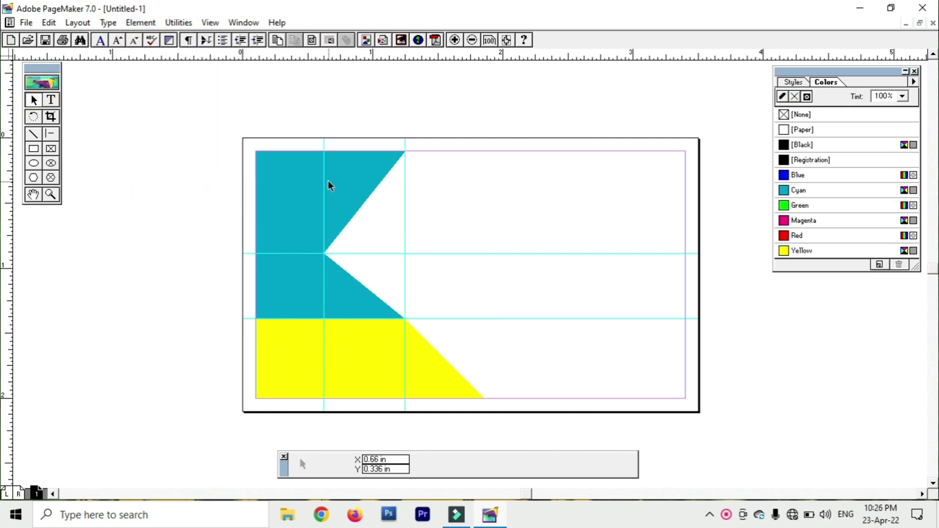
- Remove both vertical and both horizontal ruler guides from the page
drag(323, 144, 9, 185)
drag(405, 146, 9, 255)
drag(243, 254, 308, 133)
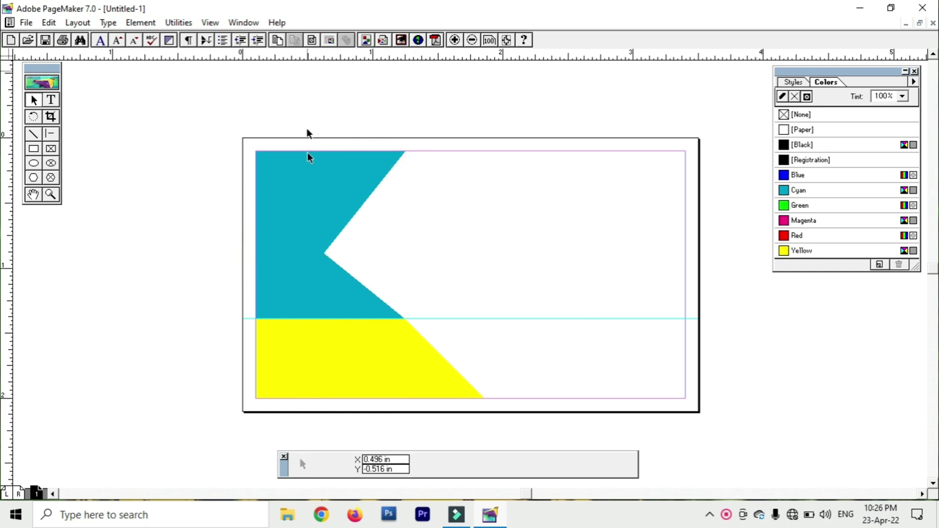
drag(251, 318, 220, 120)
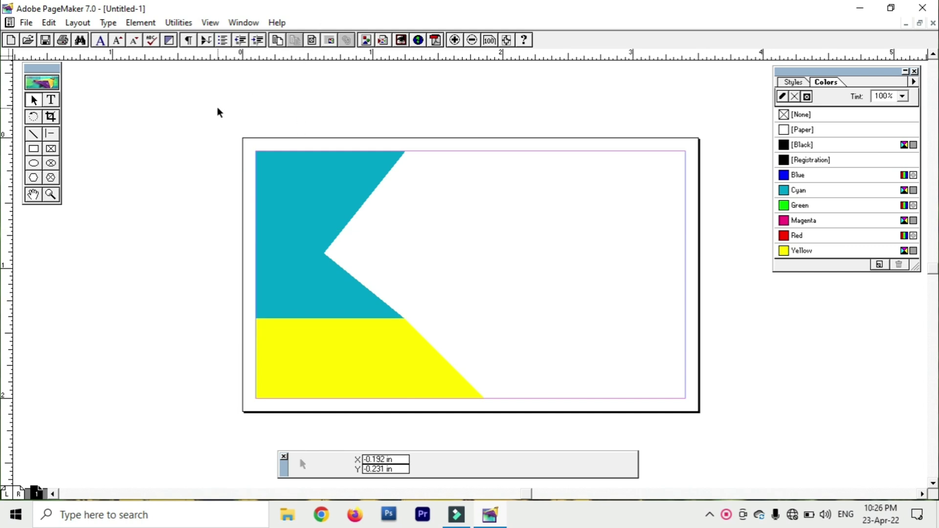
click(50, 99)
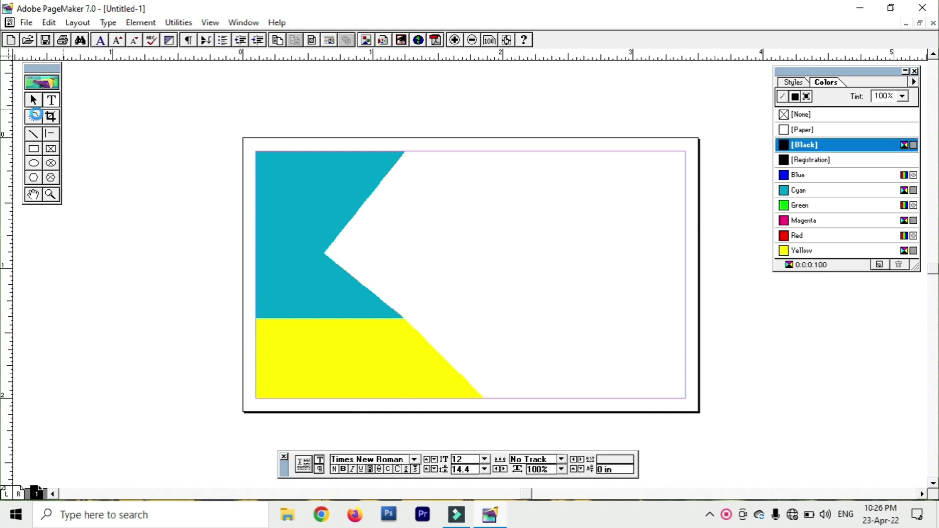
key(ctrl+t)
click(577, 209)
- Draw a rectangle about 2.94 × 1.29 inches from over the cyan shape to the right margin, level with its height, and colour it Black
click(33, 149)
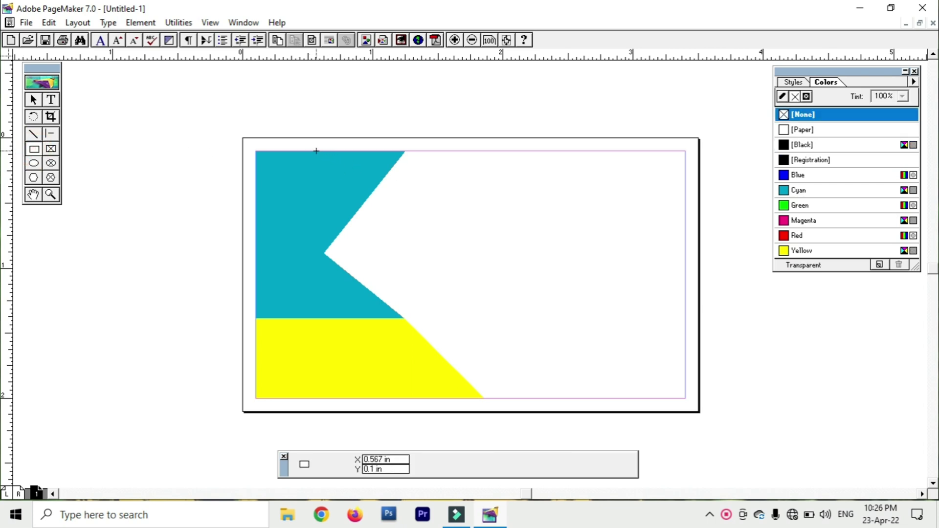
drag(303, 151, 684, 318)
click(807, 97)
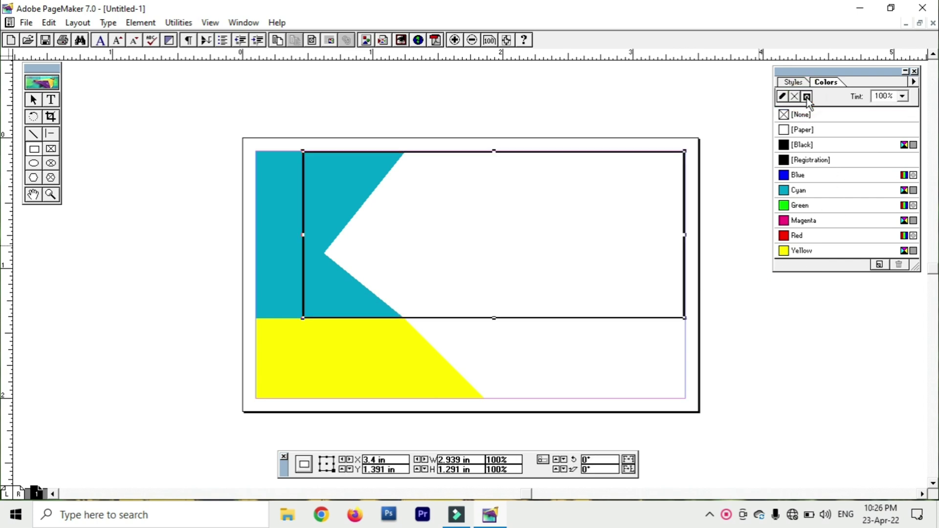
click(807, 145)
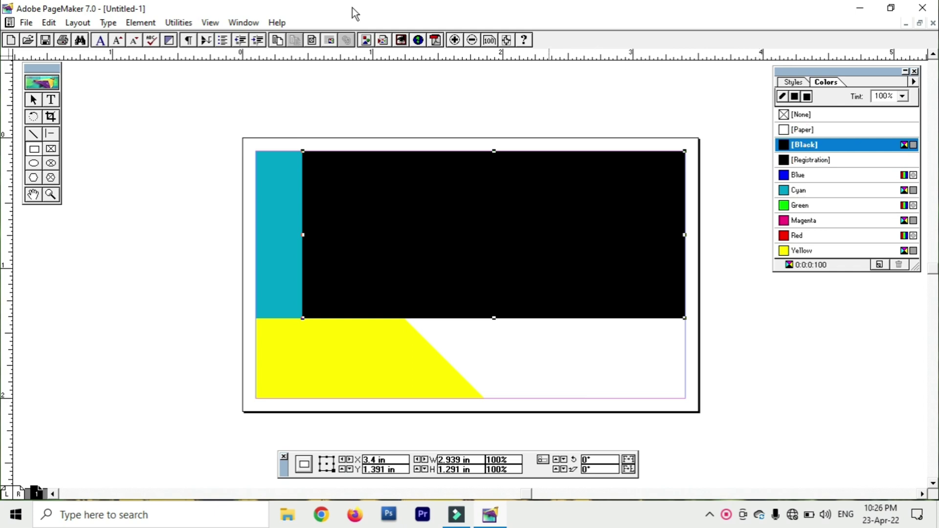
- Send the black rectangle to the back, lock its position, and deselect it
click(141, 22)
mouse_move(212, 114)
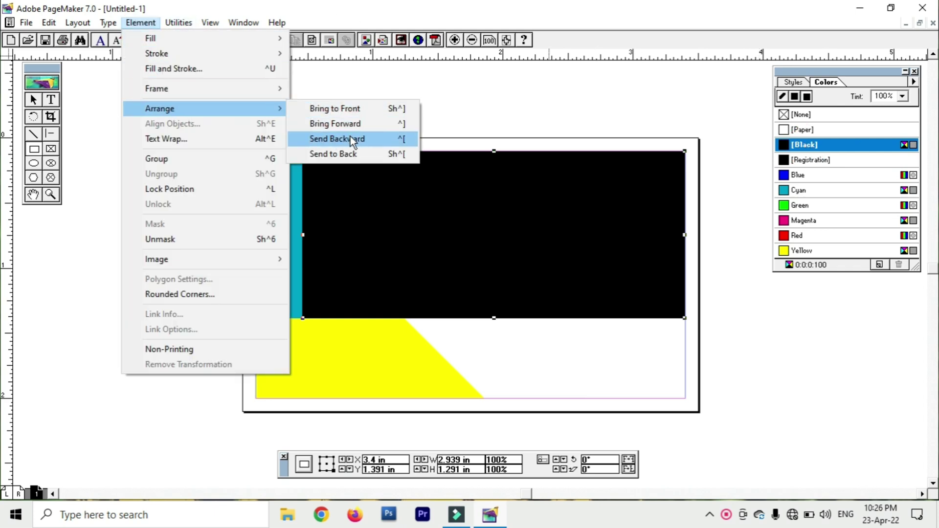
click(368, 153)
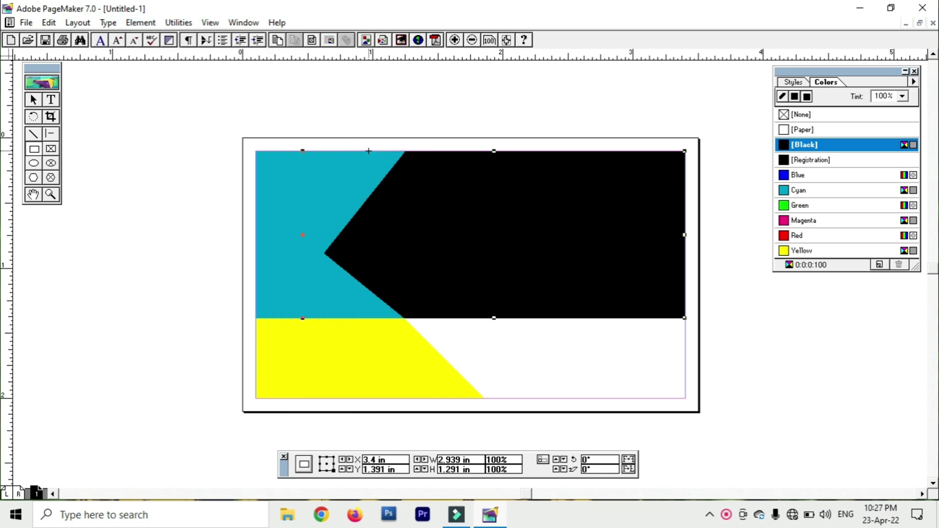
click(140, 23)
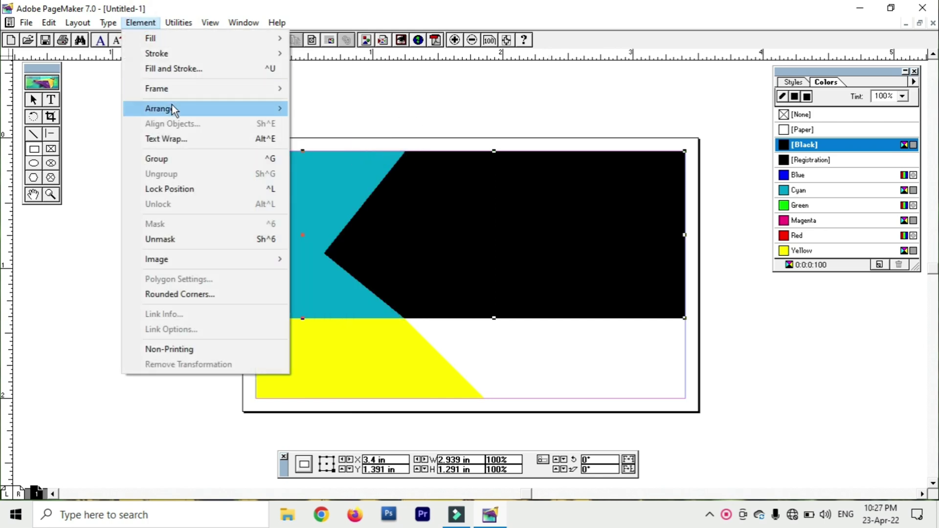
click(191, 189)
click(153, 174)
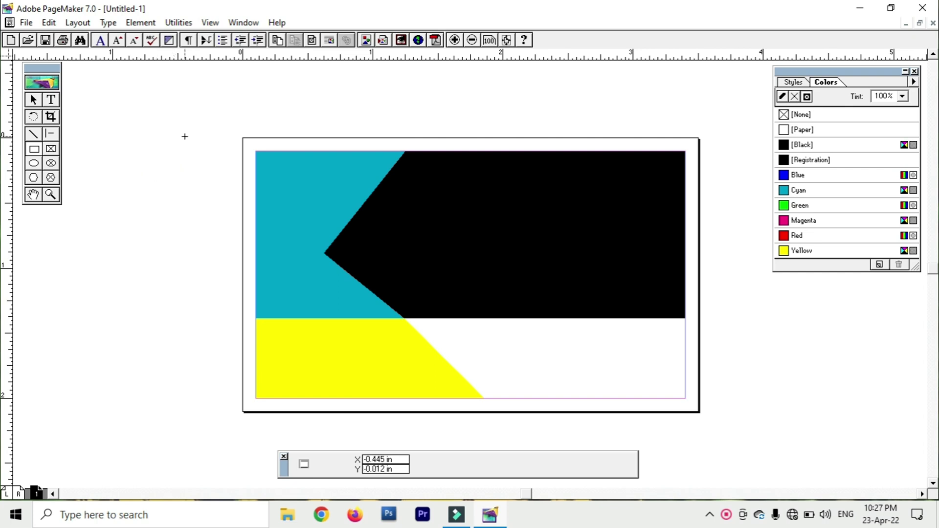
- Add a text block about 1.93 inches wide in the upper black area, containing the business name in capitals coloured Paper
click(51, 100)
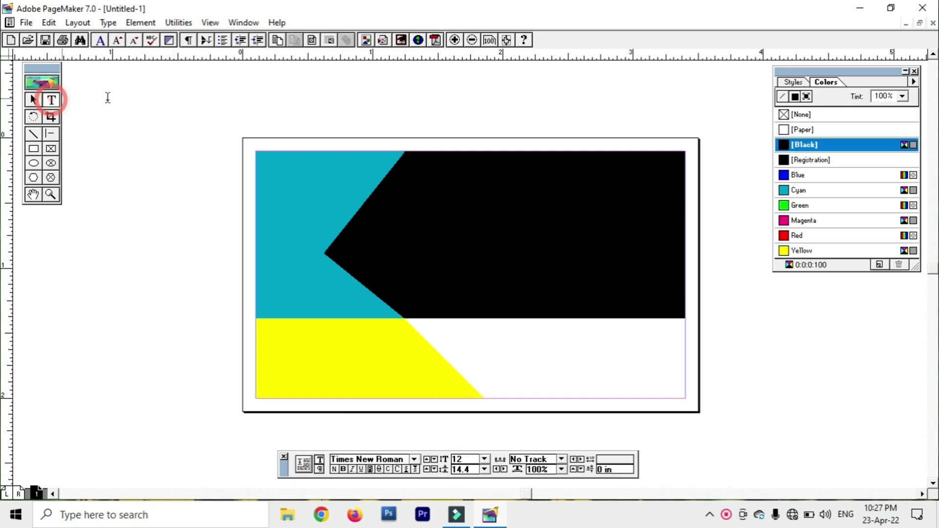
drag(412, 170, 665, 232)
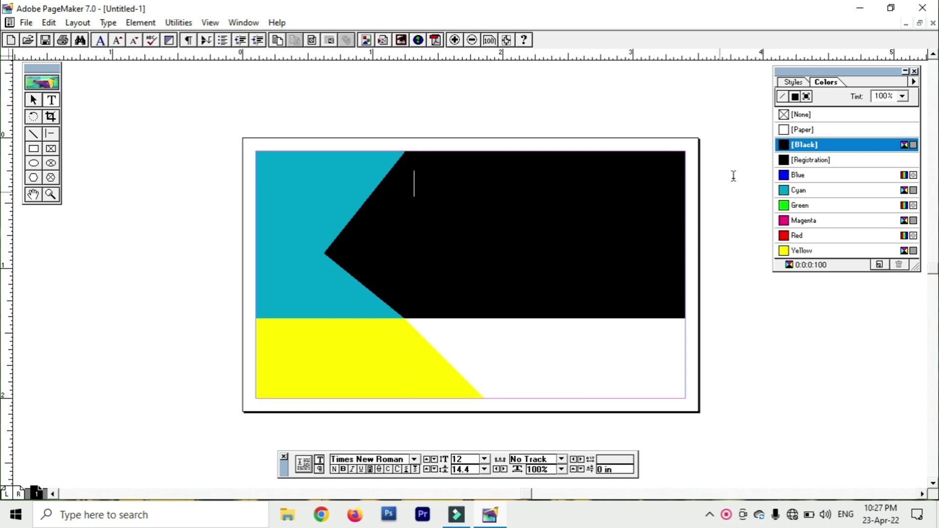
click(805, 129)
text(DURGESH EDITOR)
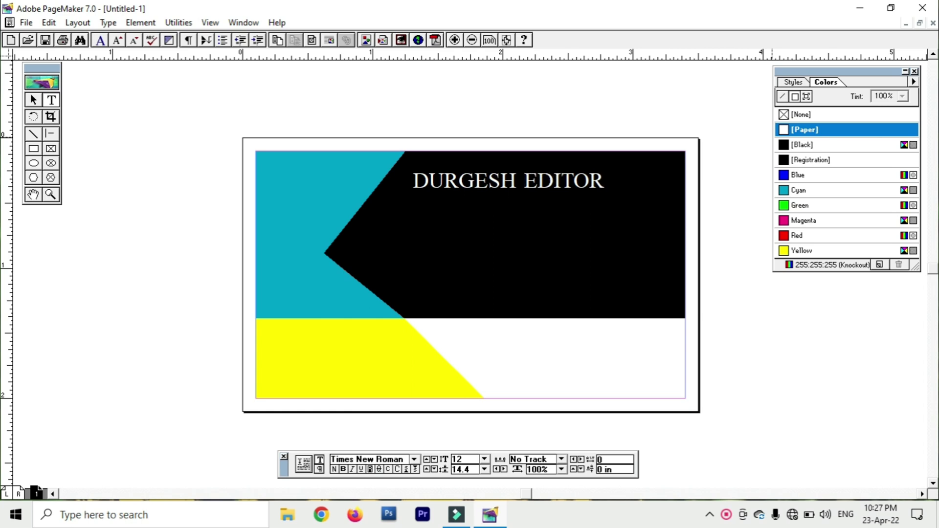
- Set the font size of the whole business name heading to 14.2 pt
key(ctrl+a)
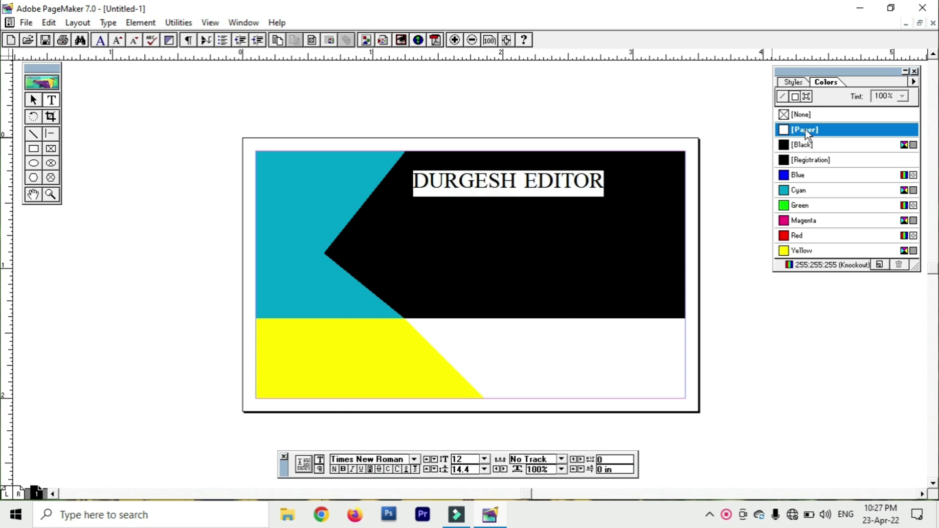
click(484, 459)
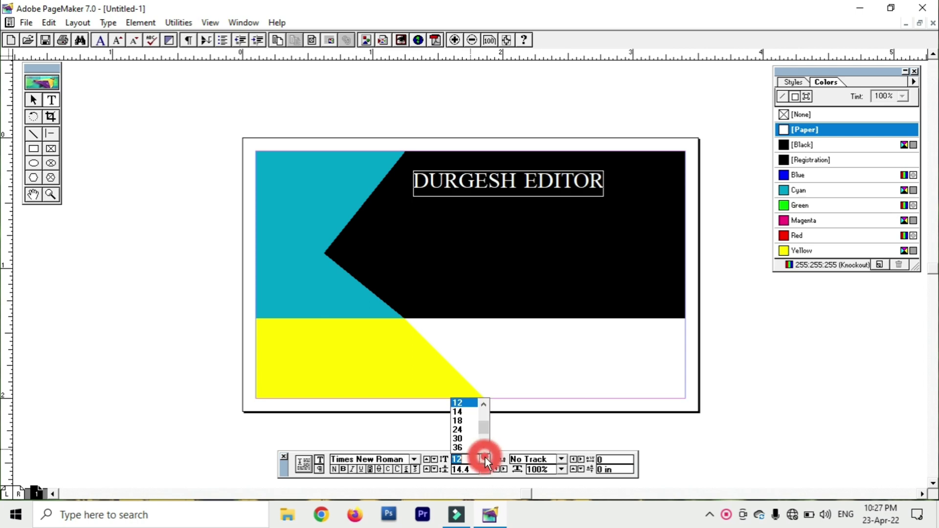
click(465, 407)
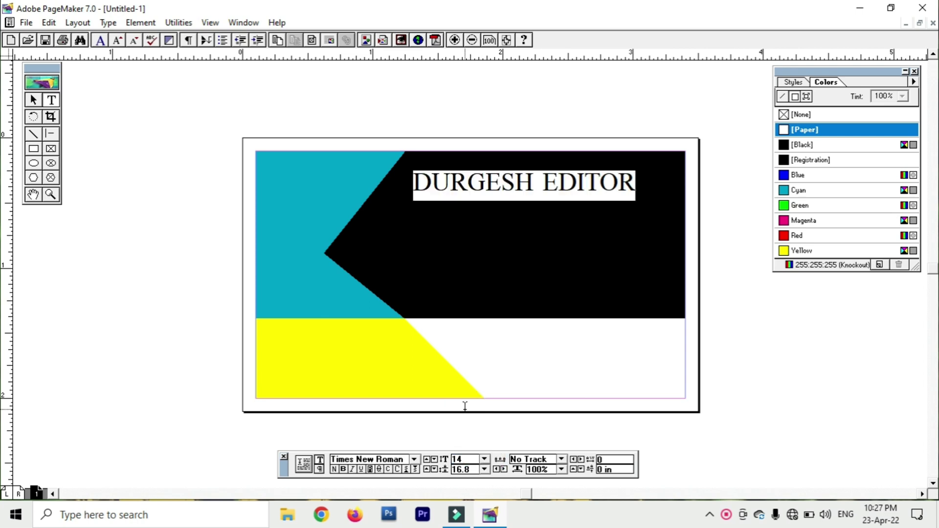
click(484, 458)
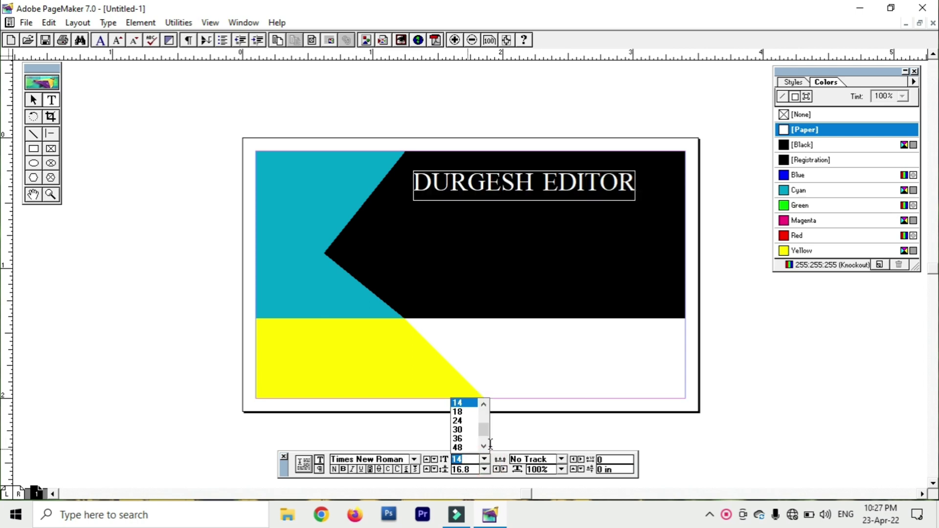
click(427, 460)
click(427, 460)
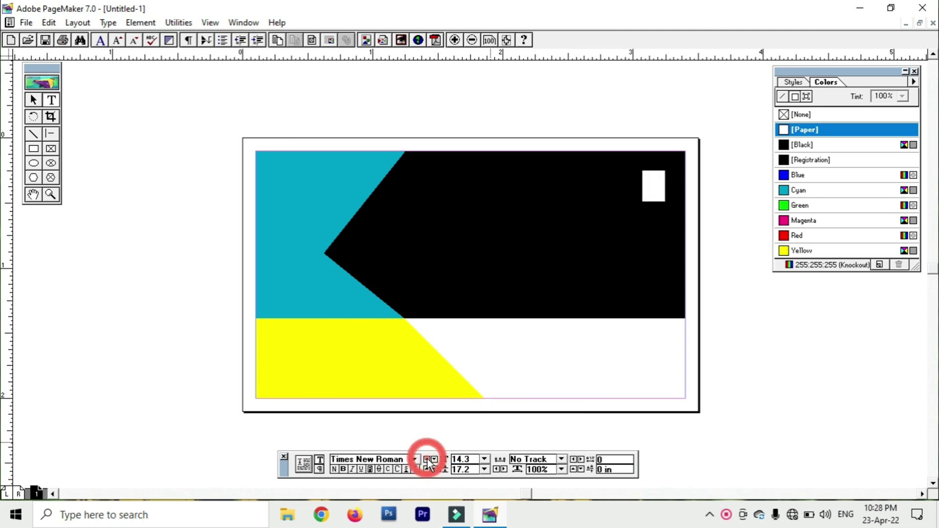
click(434, 459)
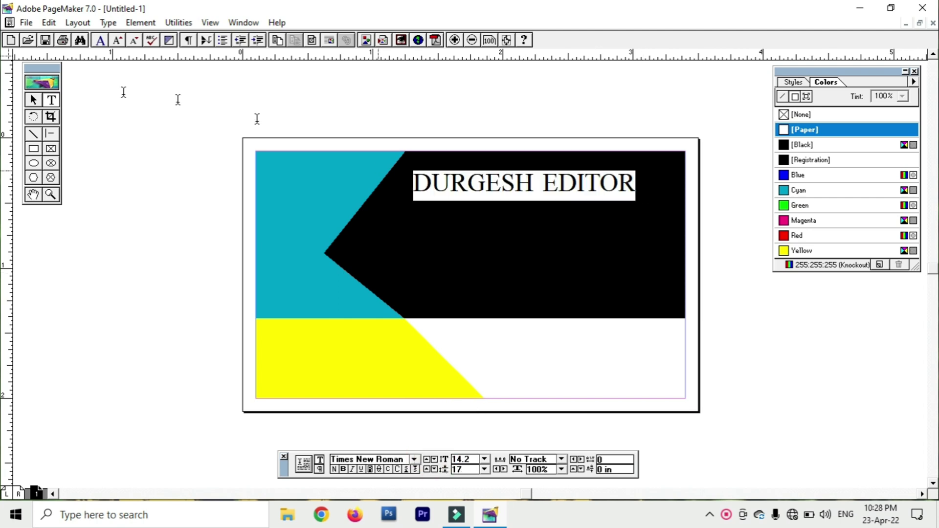
- Narrow the heading's text block to about 1.77 inches wide, closer to the end of its text
click(34, 99)
click(471, 187)
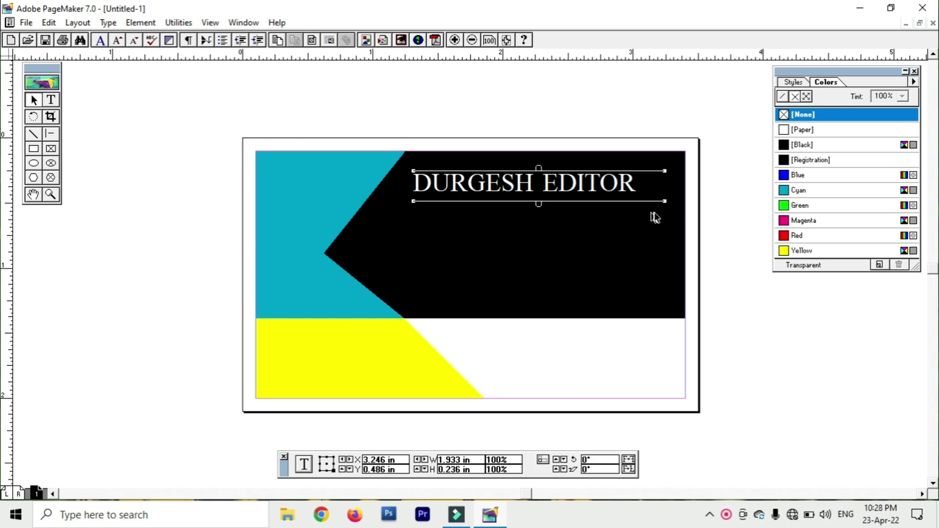
drag(667, 204, 644, 201)
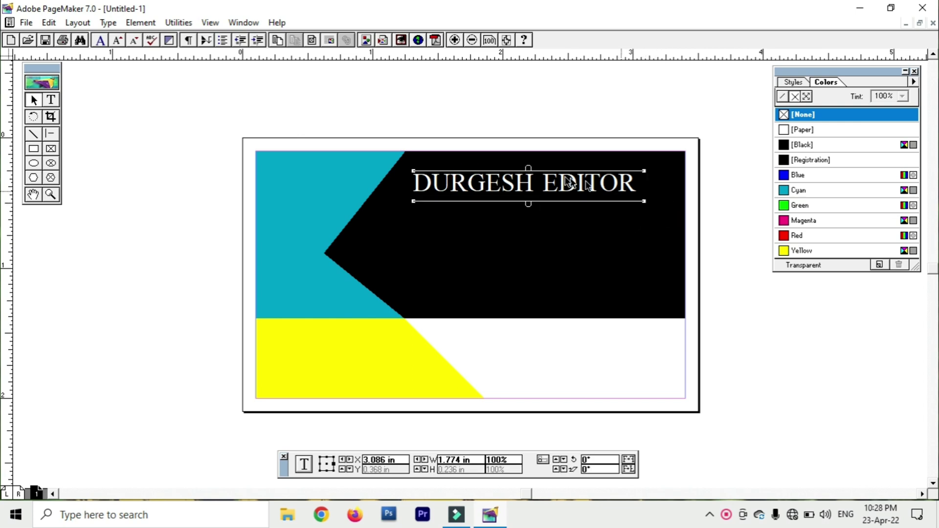
- Move the heading slightly right and down within the black area, fine-tune its position, and deselect it
drag(524, 185, 538, 185)
key(Down)
key(Down)
key(Down)
key(Down)
key(Down)
key(Down)
key(Down)
key(Down)
key(Down)
key(Down)
key(Down)
key(Down)
key(Down)
key(Down)
key(Right)
key(Left)
key(Right)
key(Left)
key(Left)
key(Left)
key(Up)
key(Up)
key(Up)
key(Up)
key(Right)
key(Right)
click(191, 184)
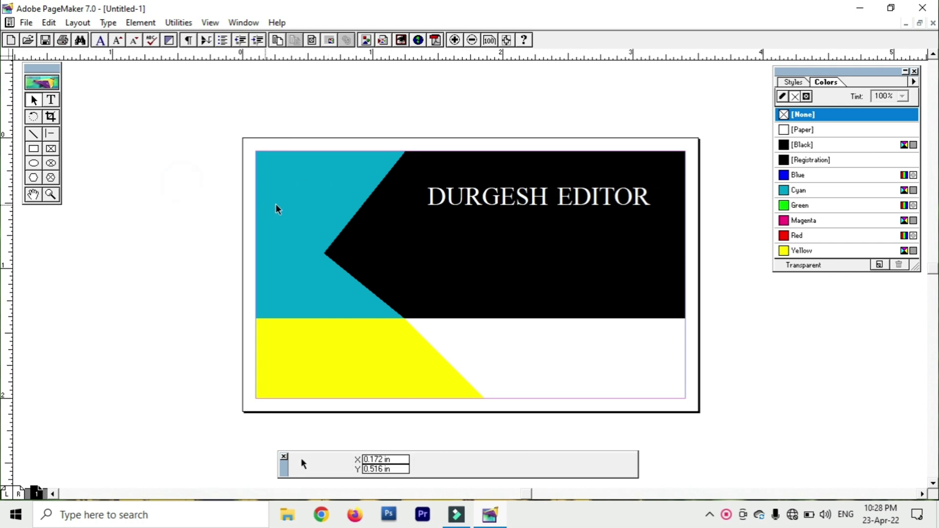
- Create a text block about 1.99 inches wide below the heading, with 9 pt type and 8 pt leading
click(51, 100)
drag(411, 237, 668, 276)
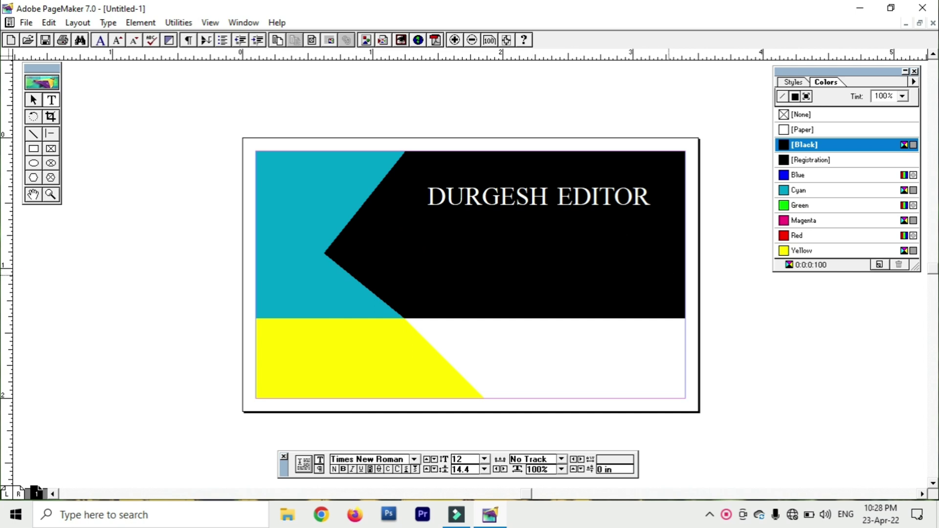
click(483, 467)
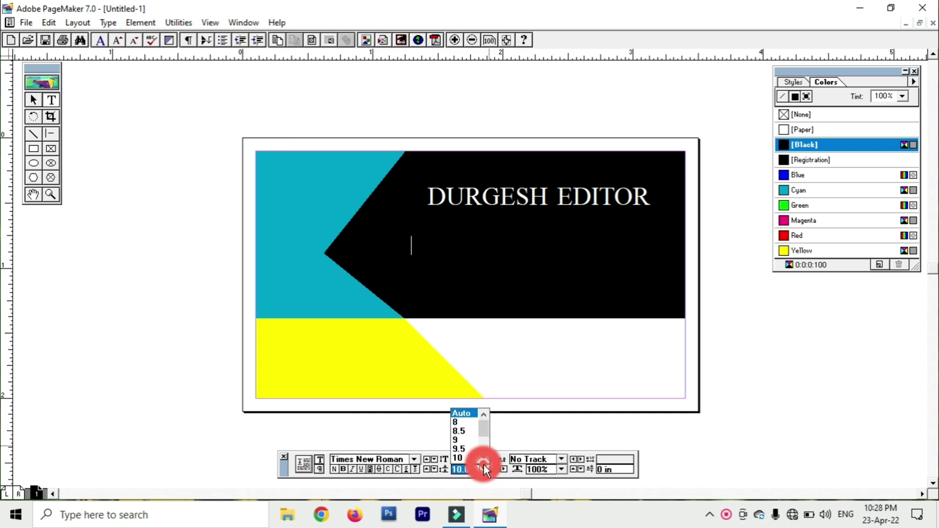
click(462, 422)
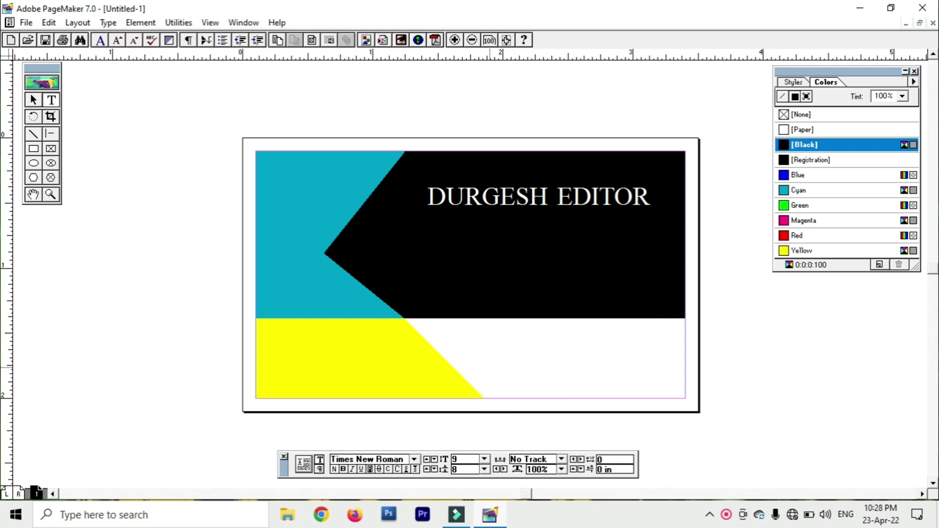
- Enter the tagline "Photo Editing, Video Editing And Etc." in the Paper colour in the new text block
click(808, 130)
text(p)
text(Ph)
text(oto Editing,)
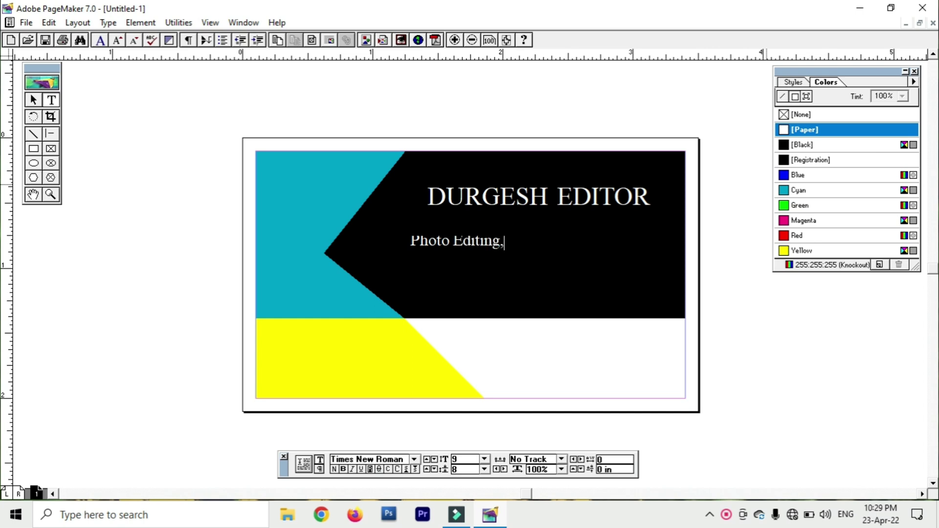
text( Video Editing)
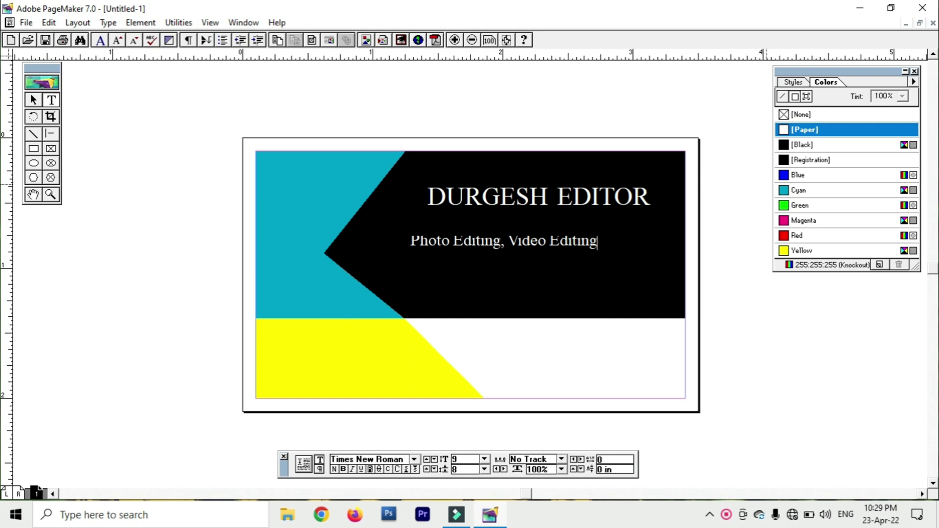
text( And Etc.)
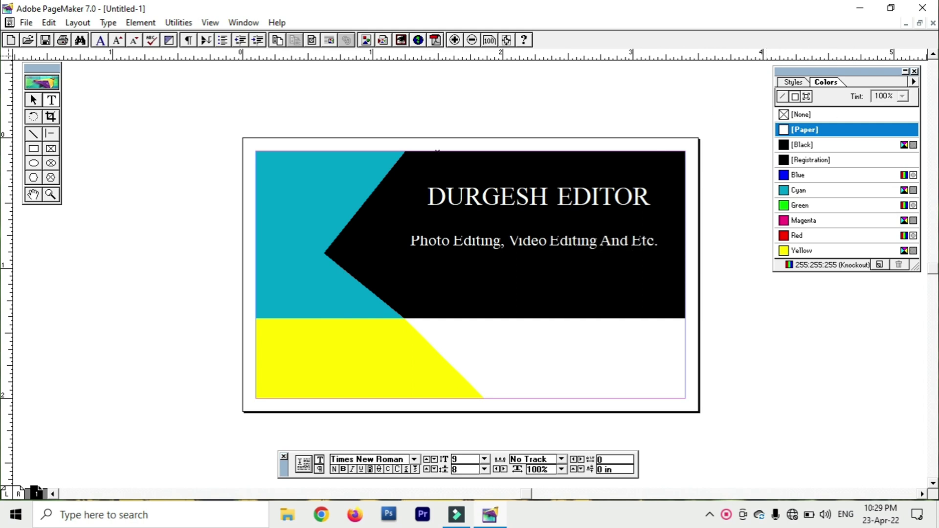
- Move the tagline's text block slightly upward, closer to the heading
click(33, 99)
click(456, 242)
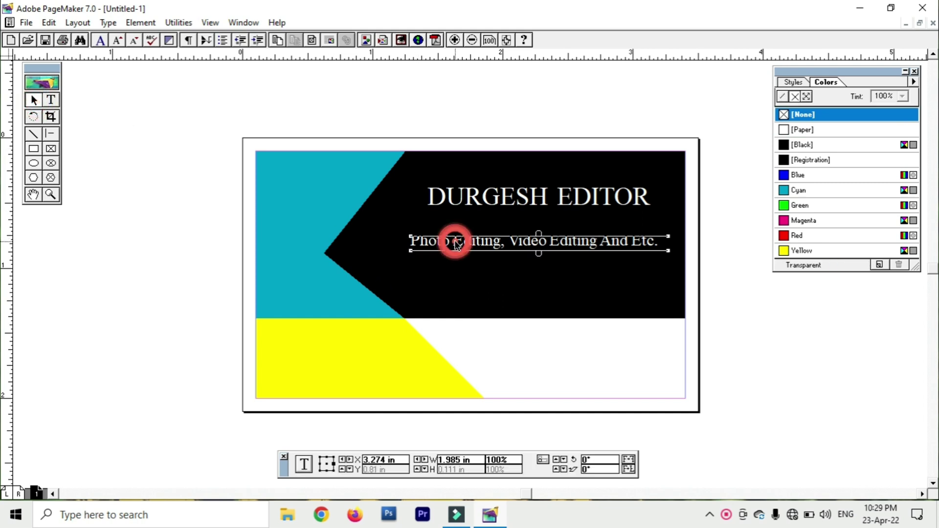
click(539, 235)
drag(666, 241, 666, 237)
click(540, 228)
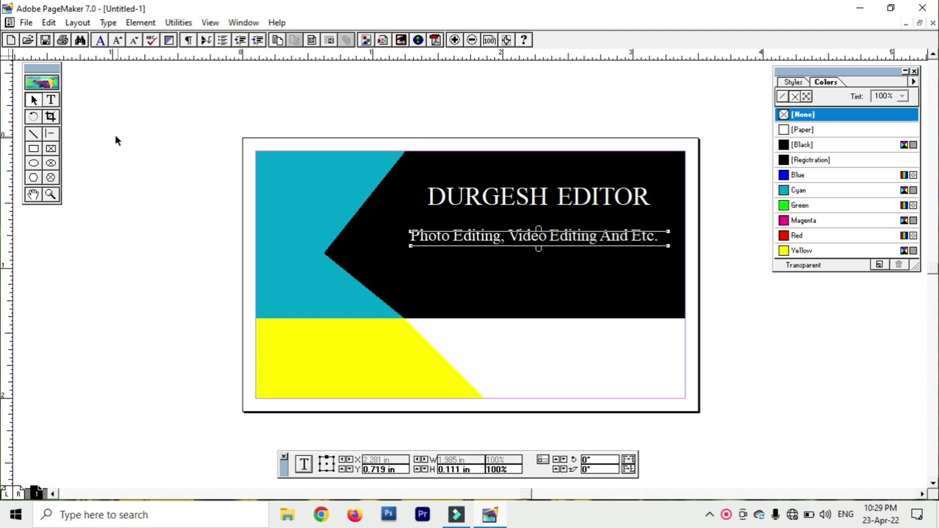
- Select the whole tagline and try the Trajan Pro and TypoUpright BT fonts on it
click(51, 100)
click(472, 238)
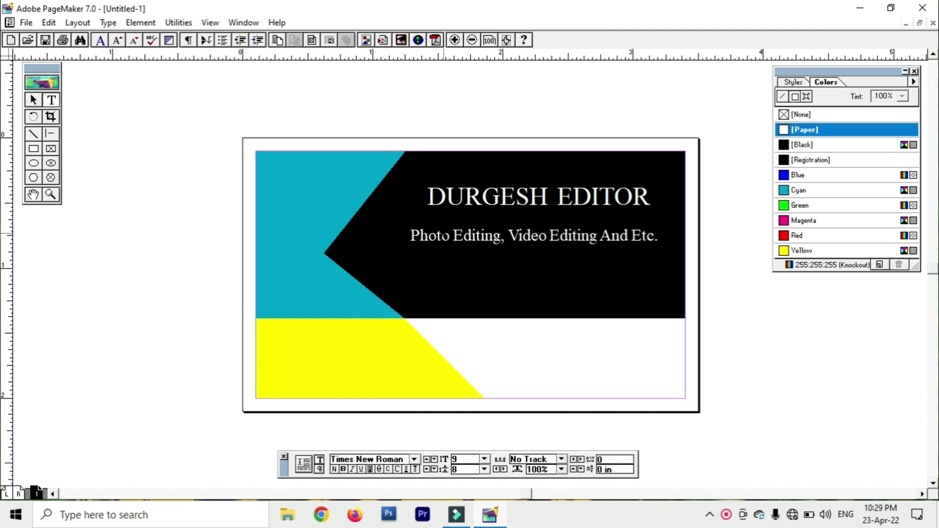
triple_click(445, 236)
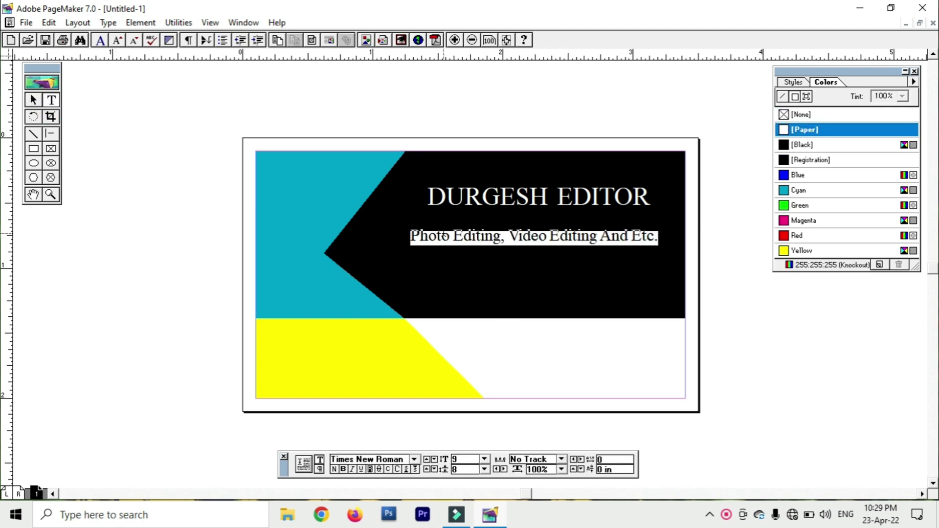
click(414, 459)
click(415, 447)
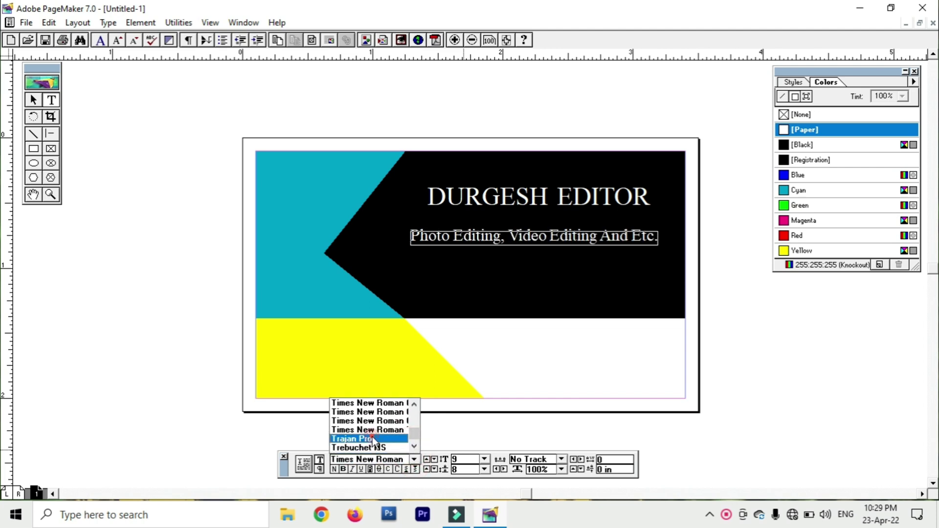
click(371, 437)
click(414, 460)
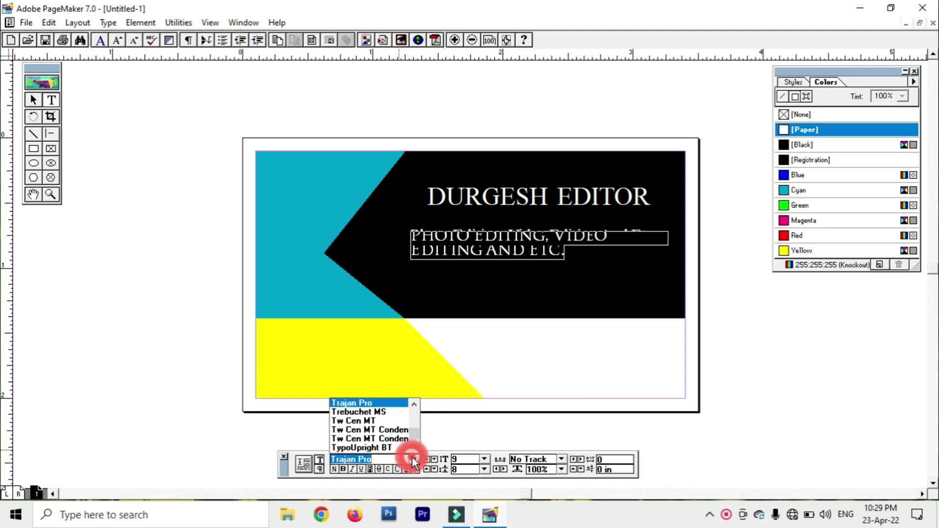
scroll(382, 449, down, 1)
click(383, 447)
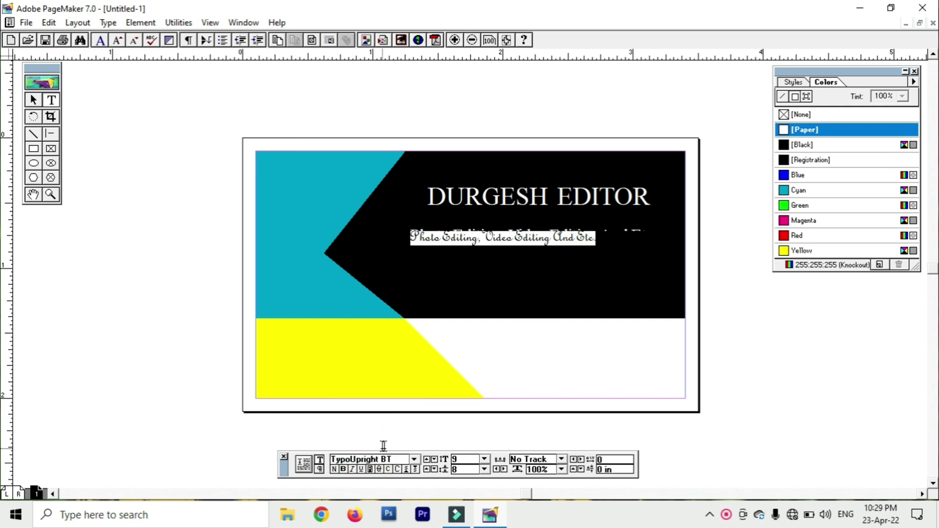
- Try the regional variants of Times New Roman on the tagline, including Times New Roman TUR
click(413, 459)
click(414, 405)
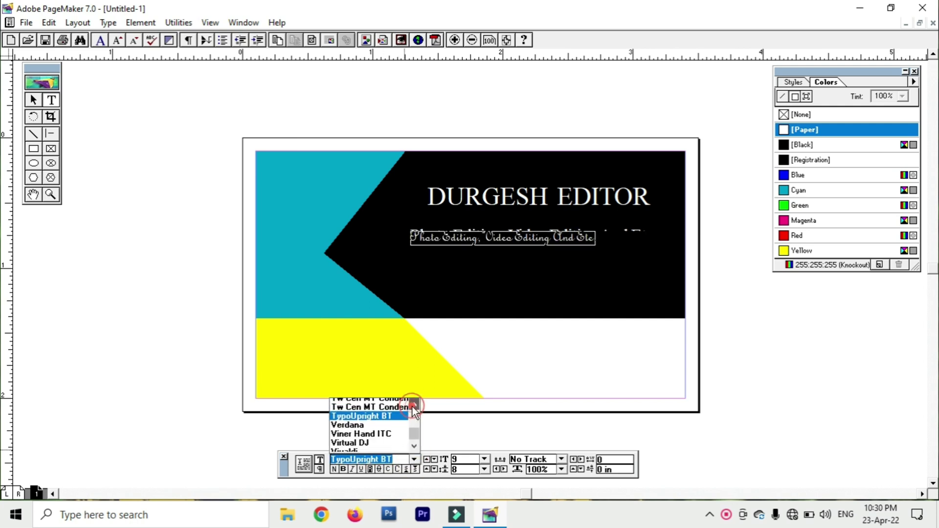
scroll(406, 422, up, 2)
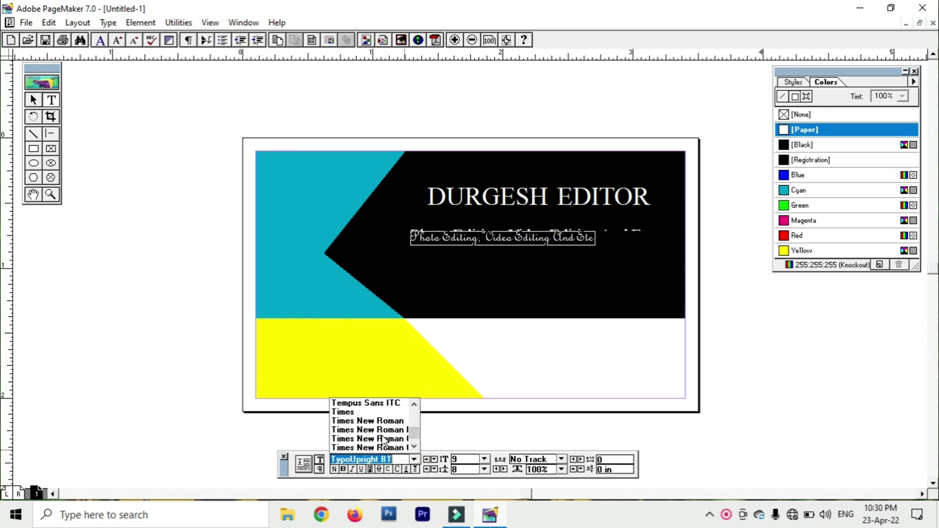
click(381, 431)
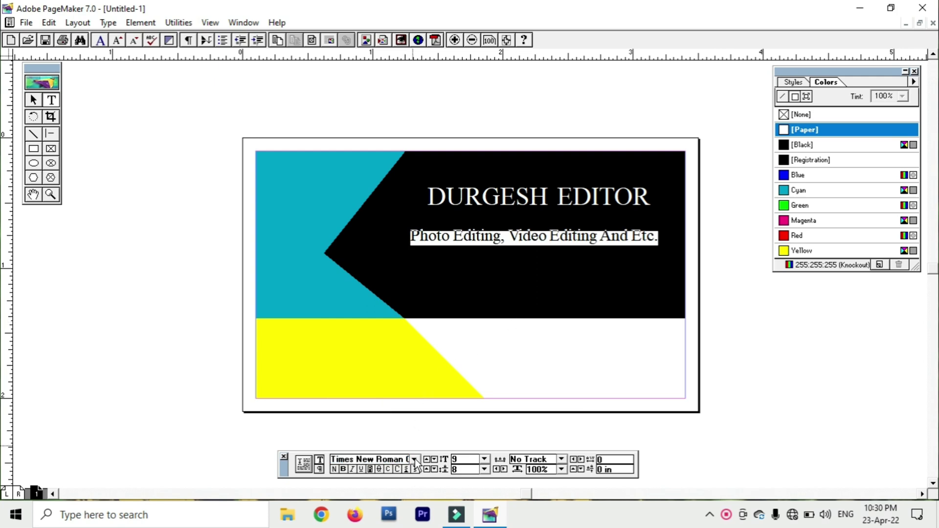
click(413, 459)
click(392, 430)
- Try Tw Cen MT Condensed Extra Bold on the tagline, and return it to plain Times New Roman
click(414, 460)
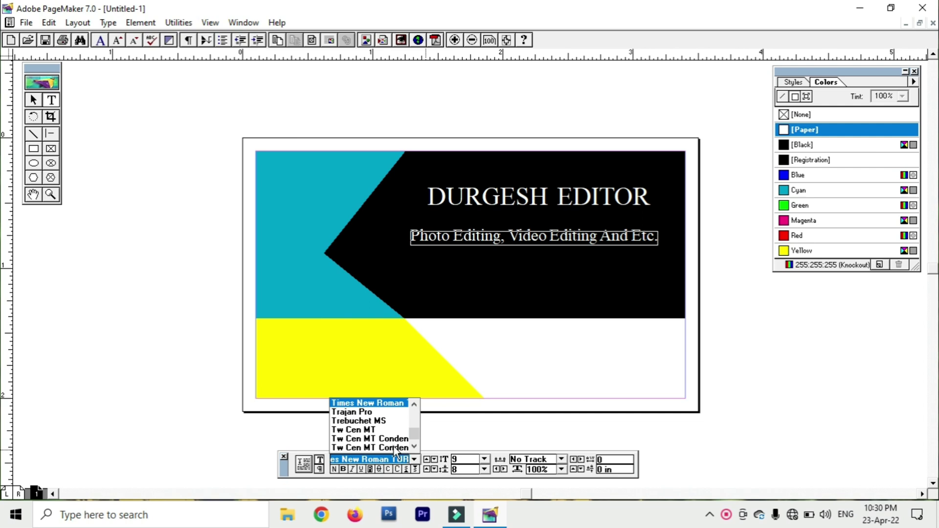
click(394, 448)
click(414, 460)
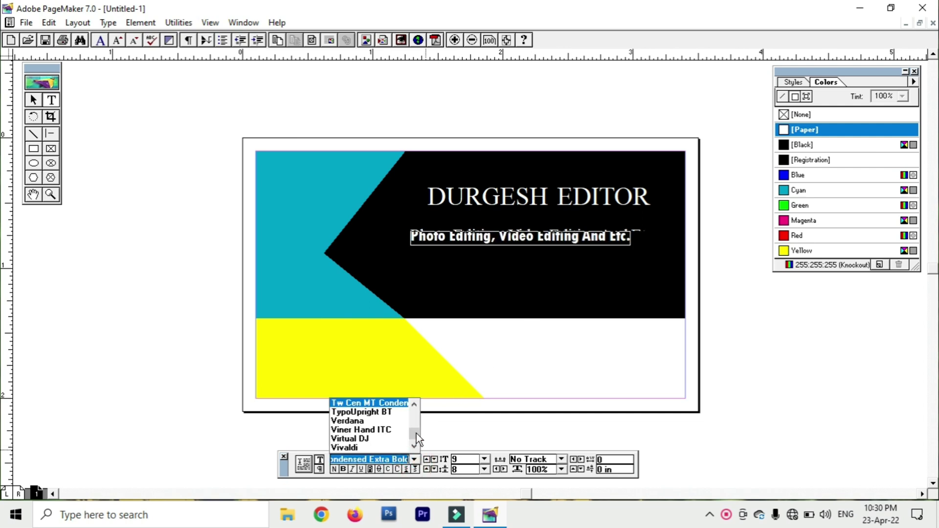
click(415, 404)
click(415, 404)
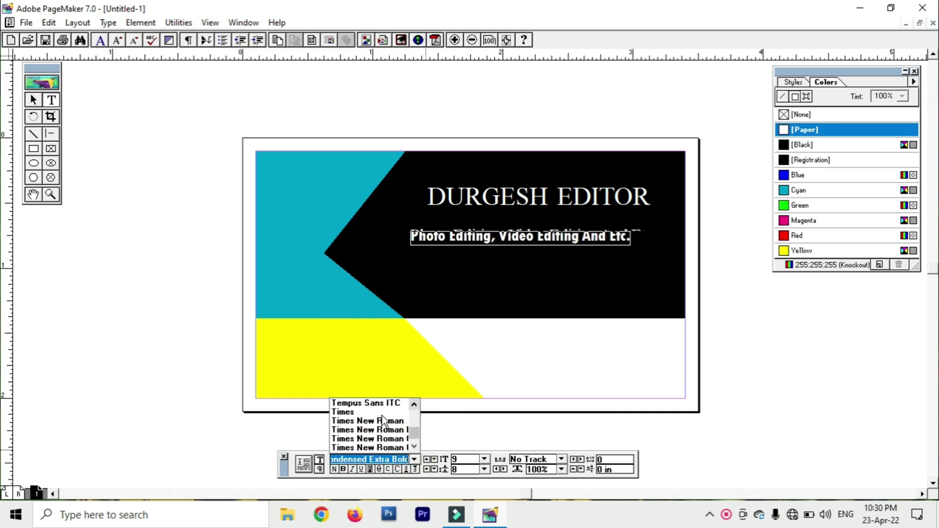
click(366, 421)
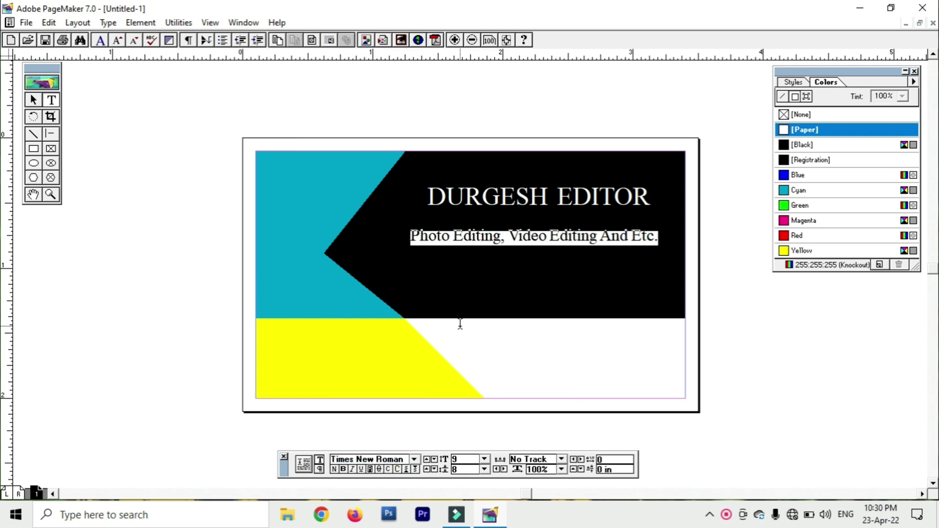
- Set the tagline's font to Tempus Sans ITC
click(414, 459)
click(415, 403)
click(415, 404)
click(414, 404)
click(382, 449)
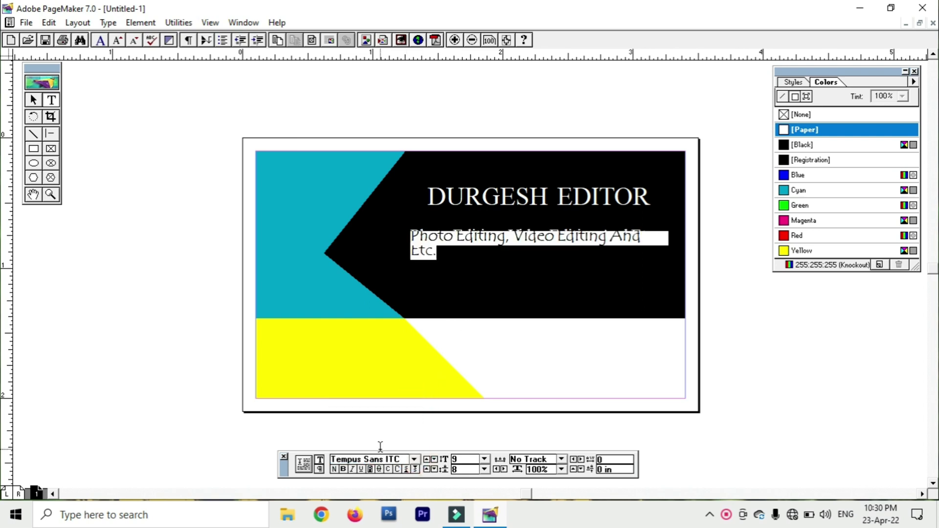
- Try the Tekton Pro Ext font on the tagline
click(413, 460)
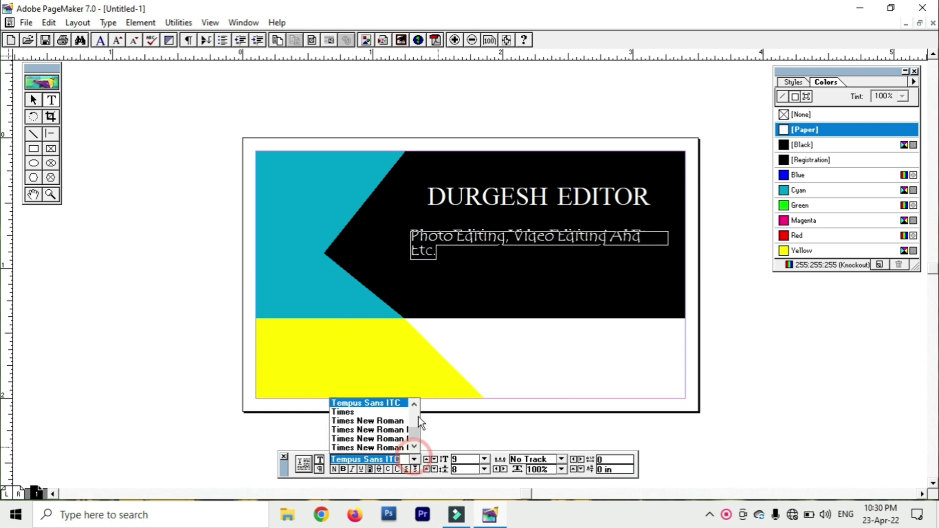
click(416, 403)
click(417, 403)
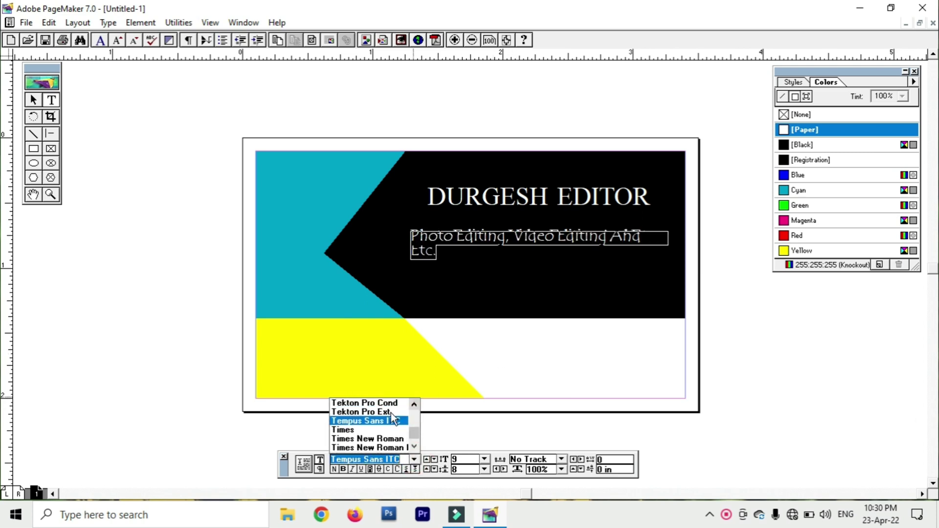
click(385, 411)
- Try regional variants of Times New Roman on the tagline
click(414, 460)
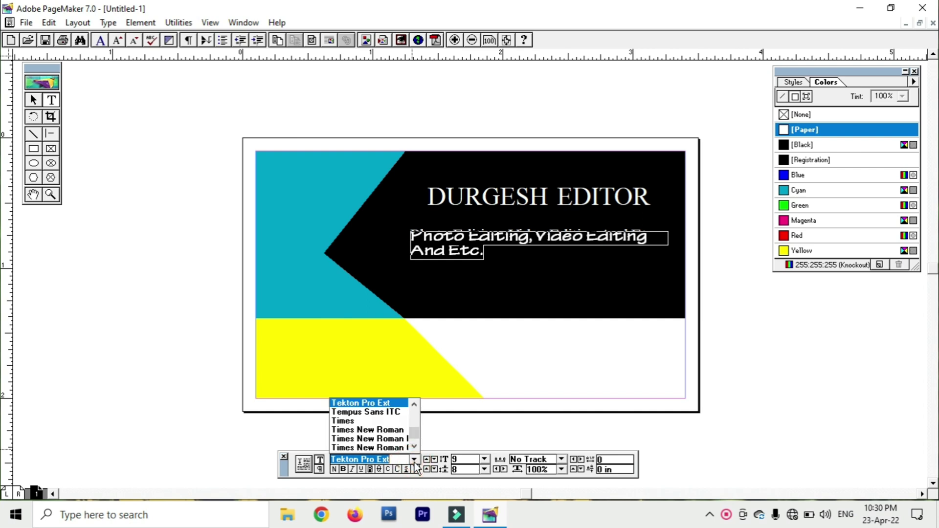
click(415, 448)
click(416, 447)
click(415, 447)
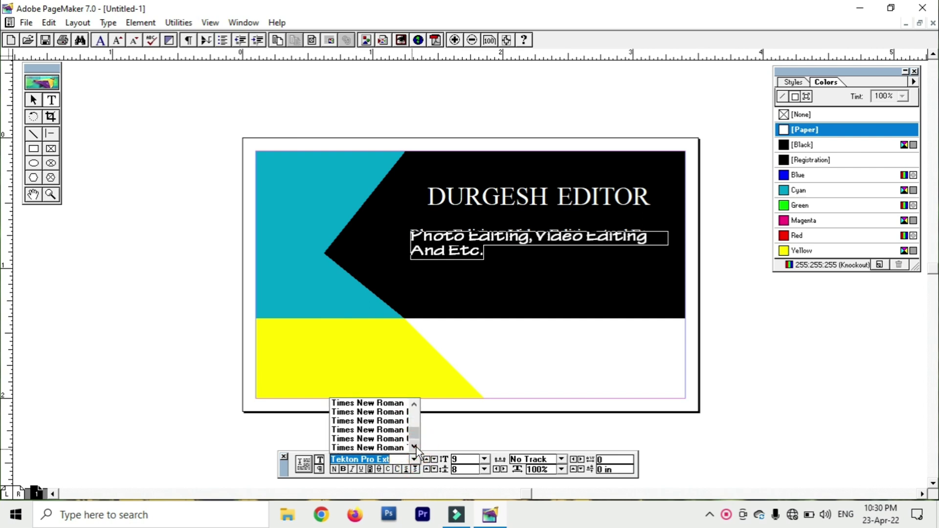
click(415, 447)
click(386, 412)
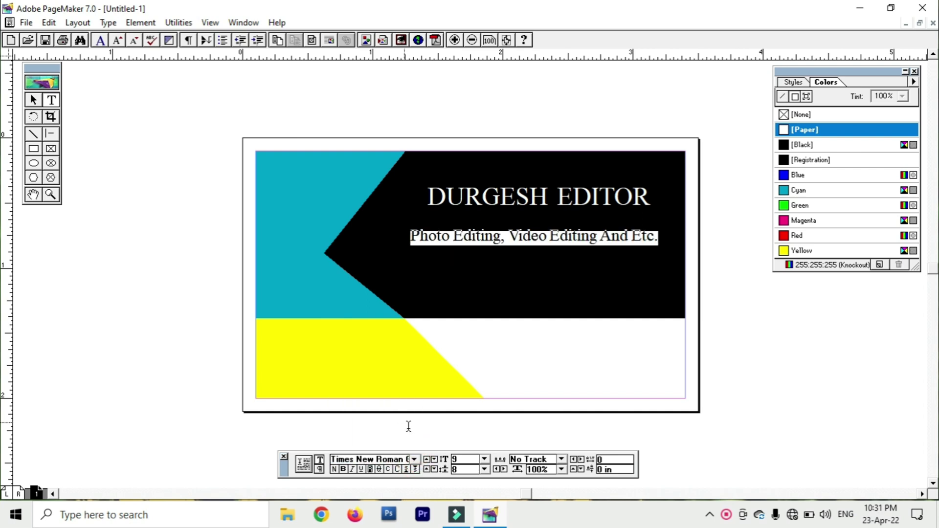
click(413, 460)
click(415, 405)
click(415, 404)
click(395, 420)
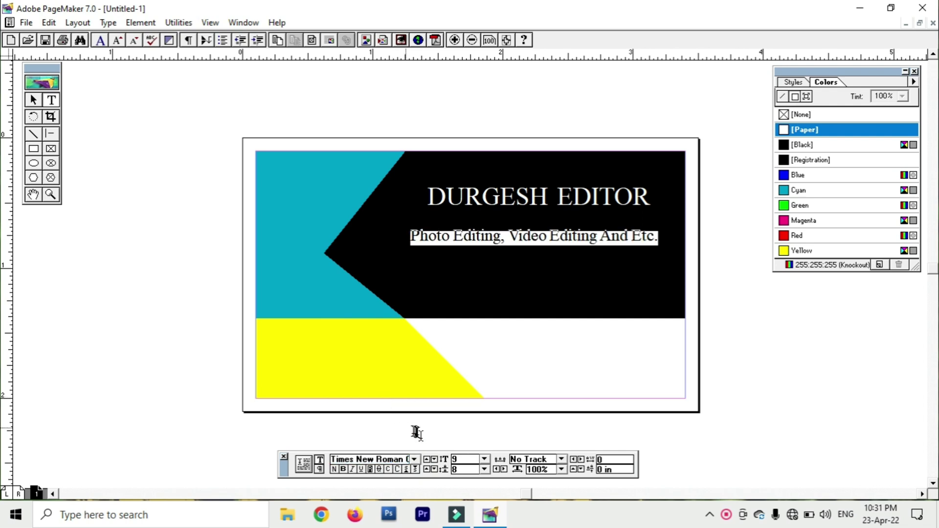
- Try Trajan Pro on the tagline, and set its font to Trebuchet MS
click(414, 460)
click(375, 430)
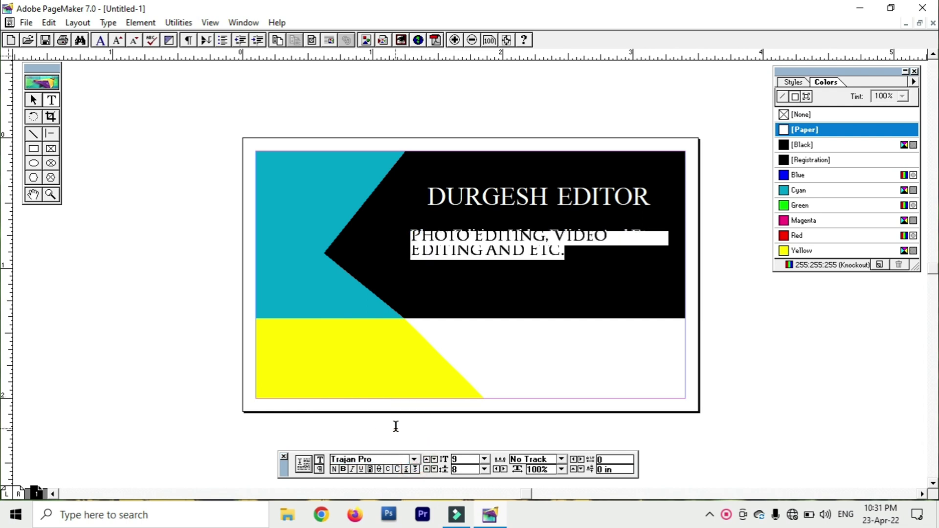
click(417, 460)
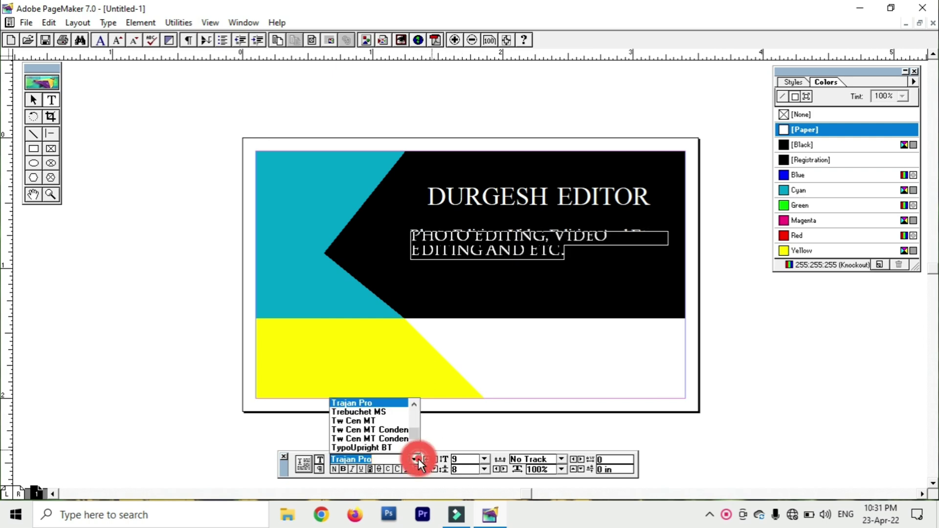
click(372, 412)
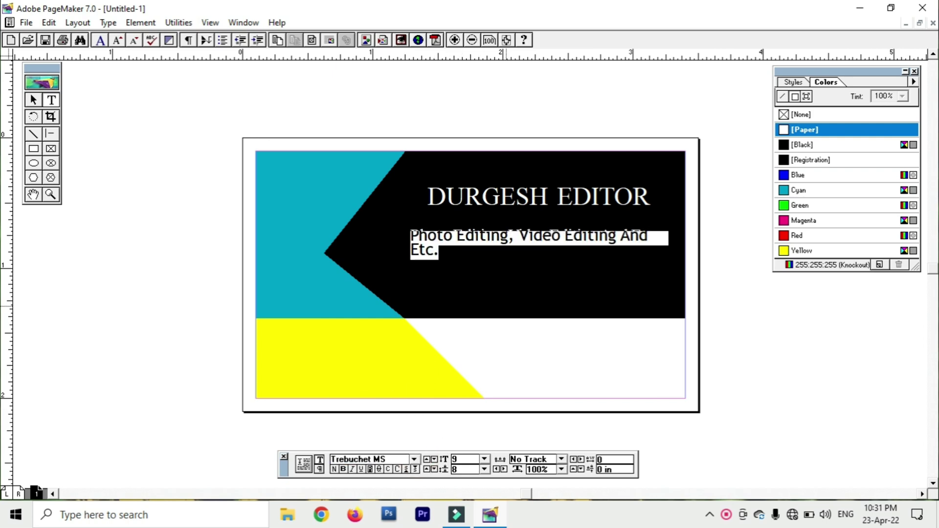
- Widen the tagline's text block to about 2.4 in to fit one line, and move it and the heading down and left
click(33, 100)
click(440, 246)
drag(668, 260, 723, 259)
drag(476, 243, 457, 267)
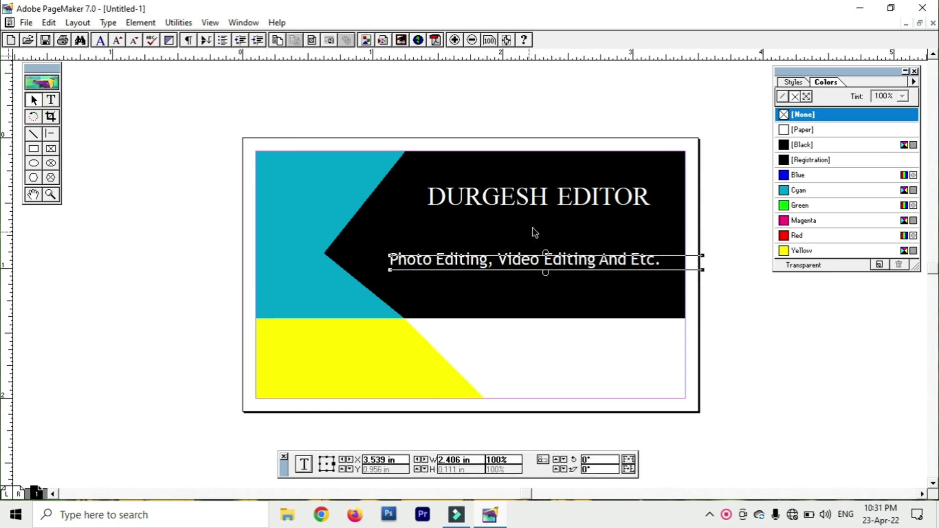
click(563, 214)
drag(566, 217, 555, 230)
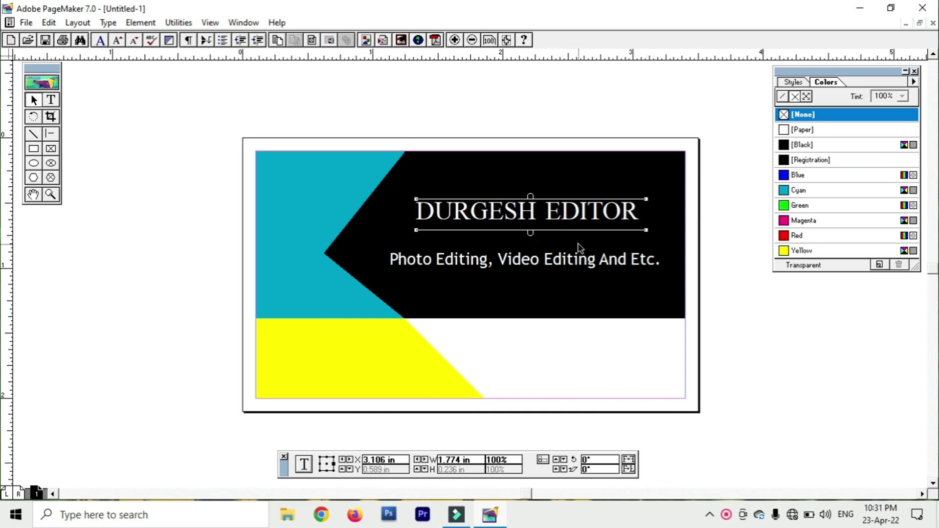
- Draw a horizontal line about 1.86 in long between the heading and the tagline, and colour it Paper
click(569, 243)
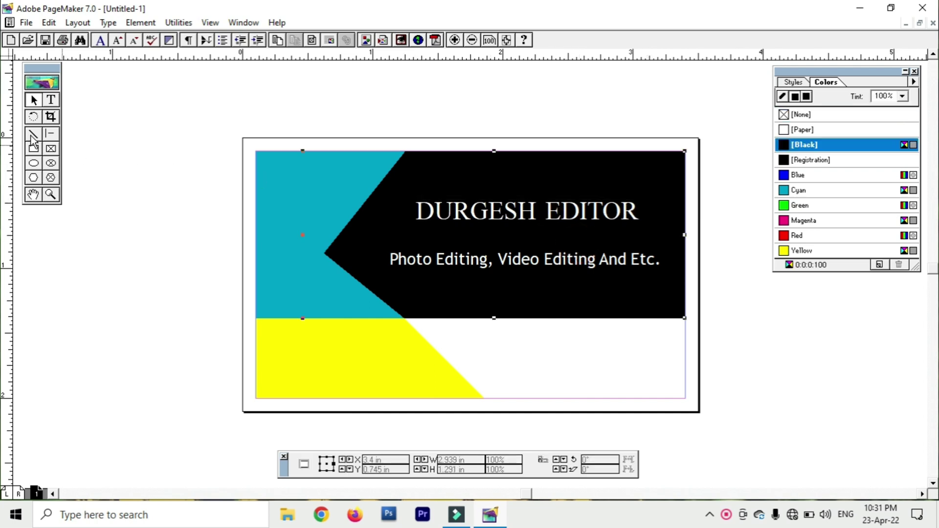
click(50, 134)
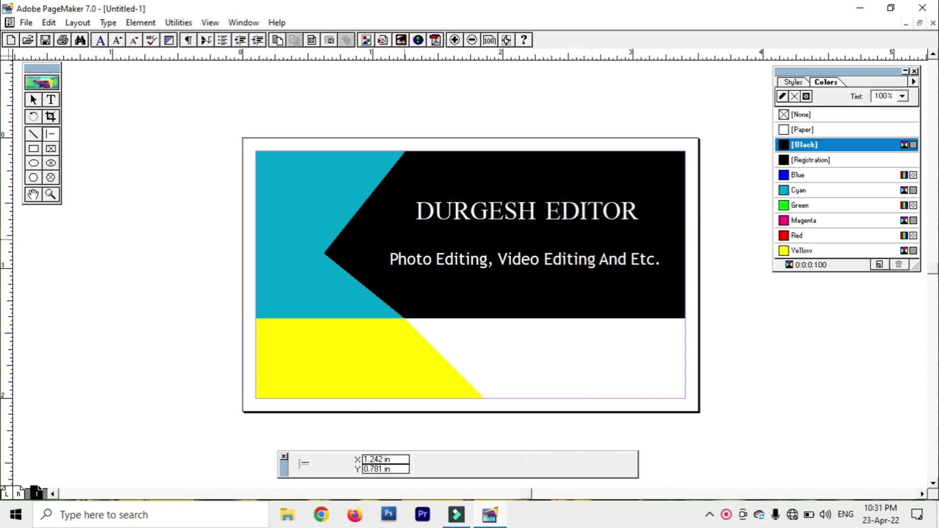
drag(403, 236, 646, 236)
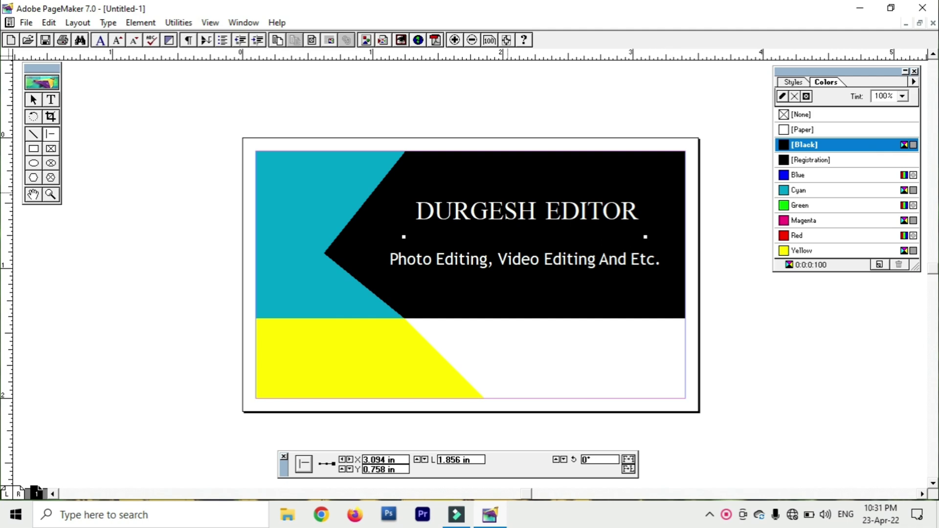
click(806, 96)
click(809, 129)
click(33, 100)
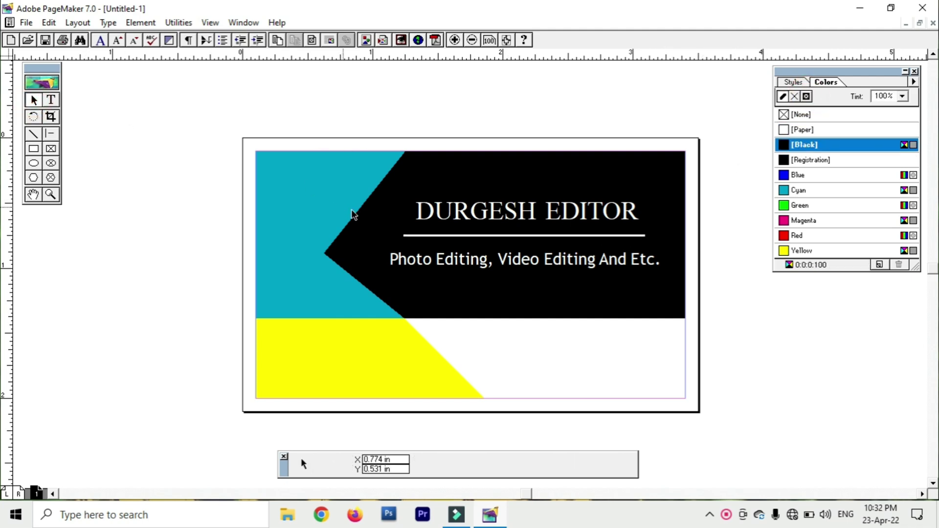
- Move the tagline, the dividing line and the heading slightly down to balance their spacing
click(536, 264)
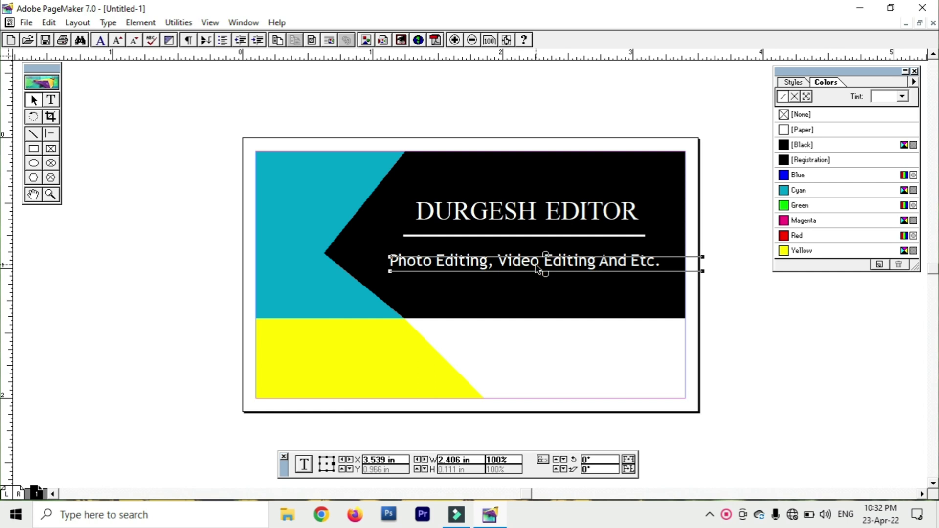
click(552, 240)
click(550, 236)
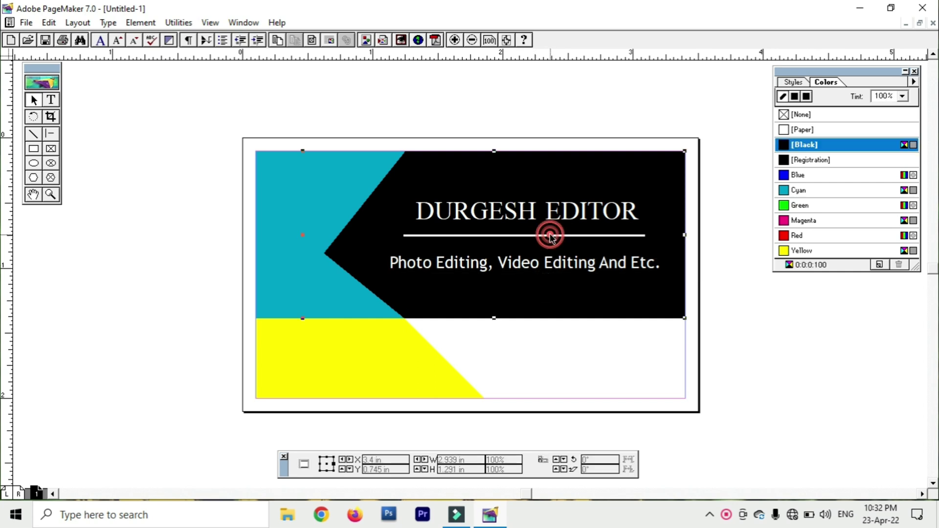
drag(550, 236, 546, 240)
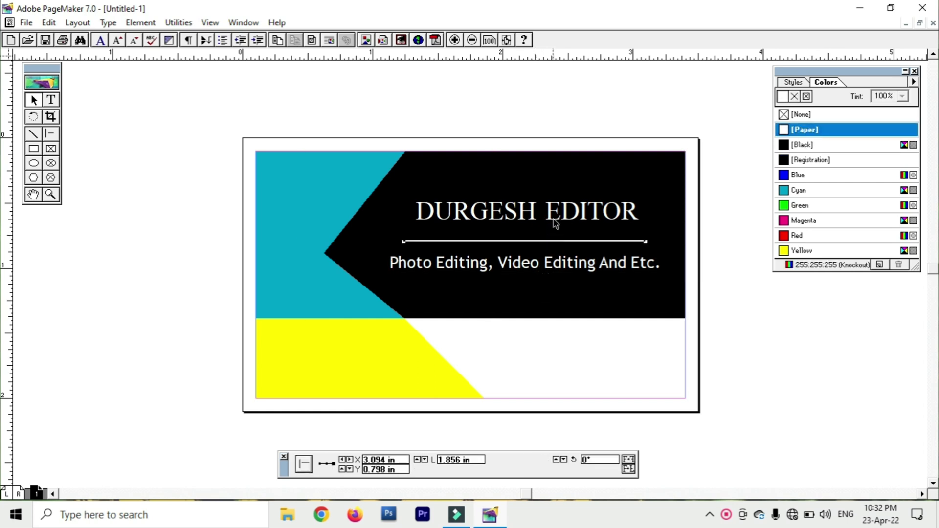
click(557, 220)
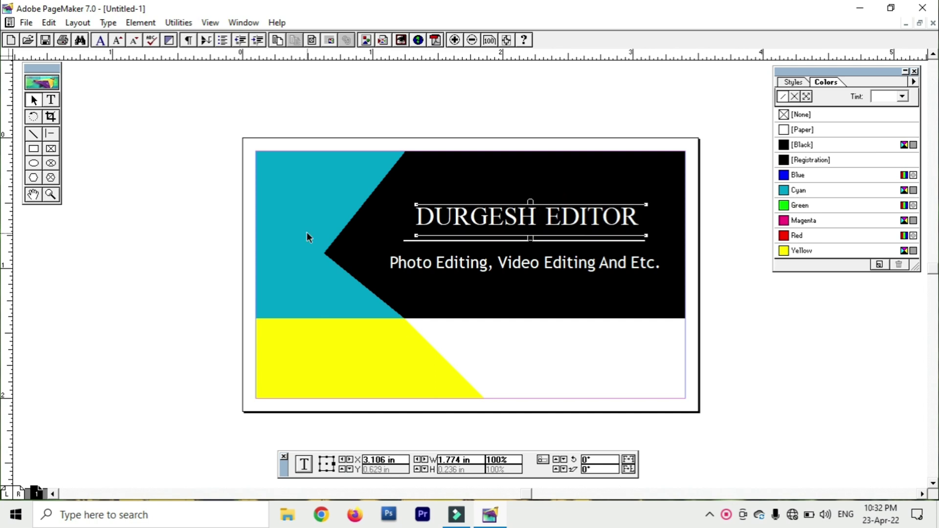
- Make the business name heading bold and widen its text block to about 2.1 in so it fits on one line
click(50, 99)
triple_click(435, 223)
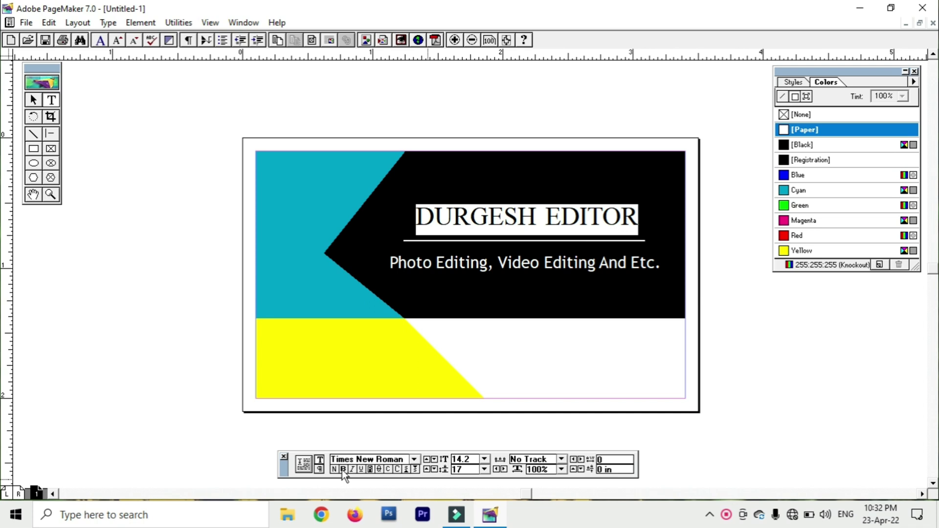
click(343, 469)
click(34, 99)
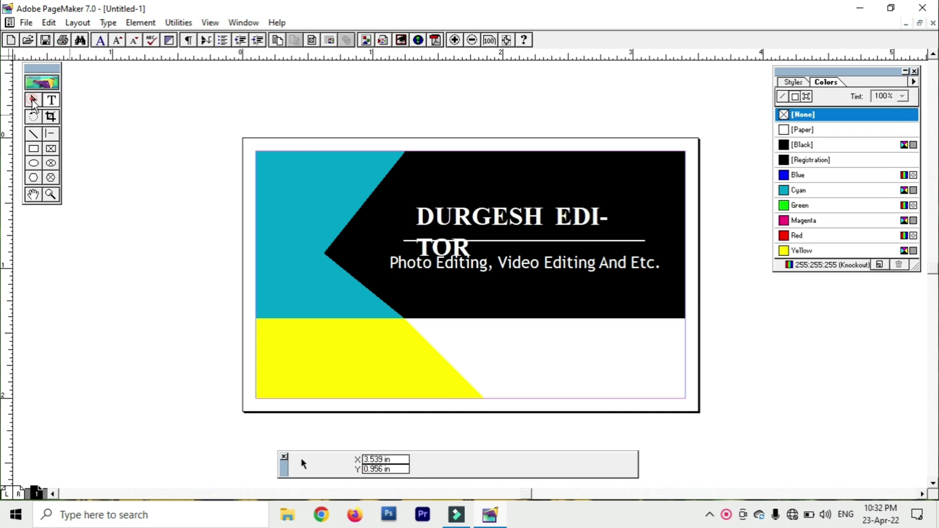
click(621, 250)
drag(646, 204, 693, 202)
- Nudge the heading left and slightly down so it lines up above the dividing line
key(Left)
key(Left)
key(Left)
key(Left)
key(Left)
key(Left)
key(Left)
key(Left)
key(Left)
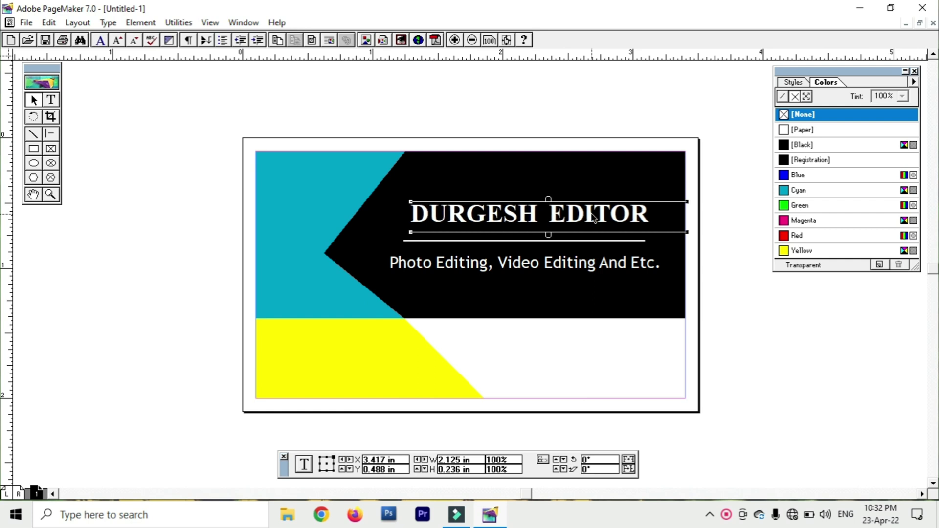
key(Down)
key(Down)
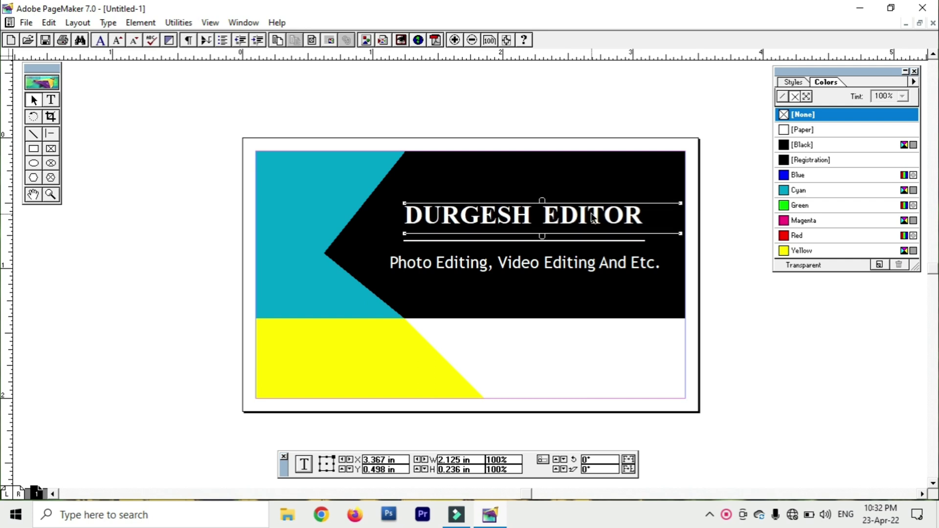
click(731, 167)
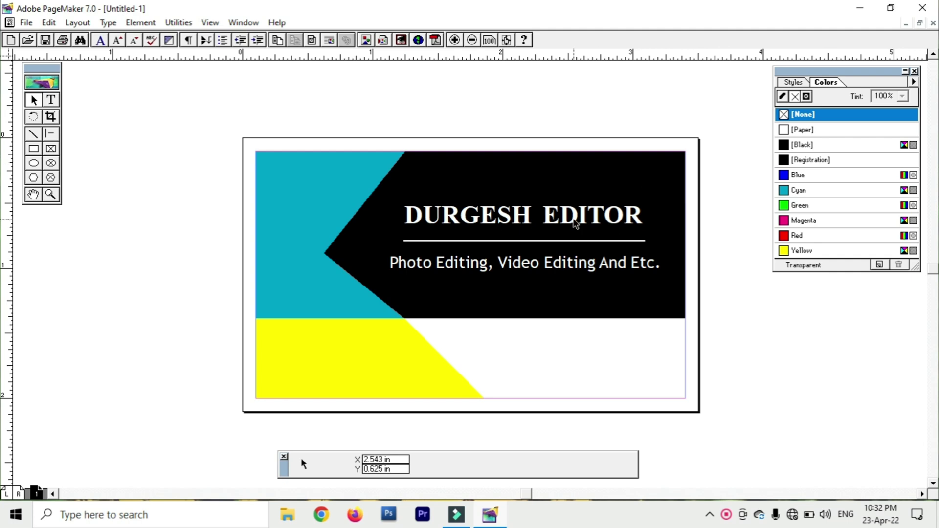
- Create a text block on the yellow shape and set its font size to 6 pt
click(51, 100)
drag(262, 330, 410, 386)
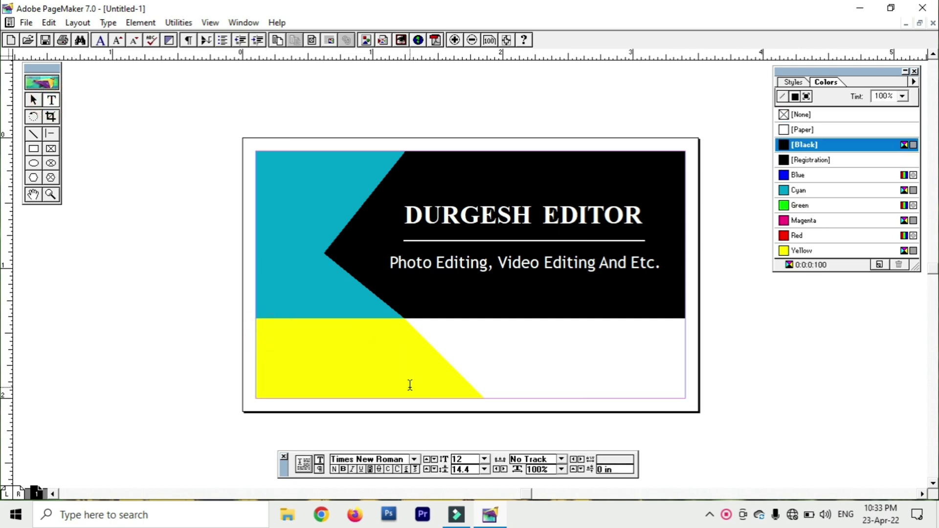
click(484, 459)
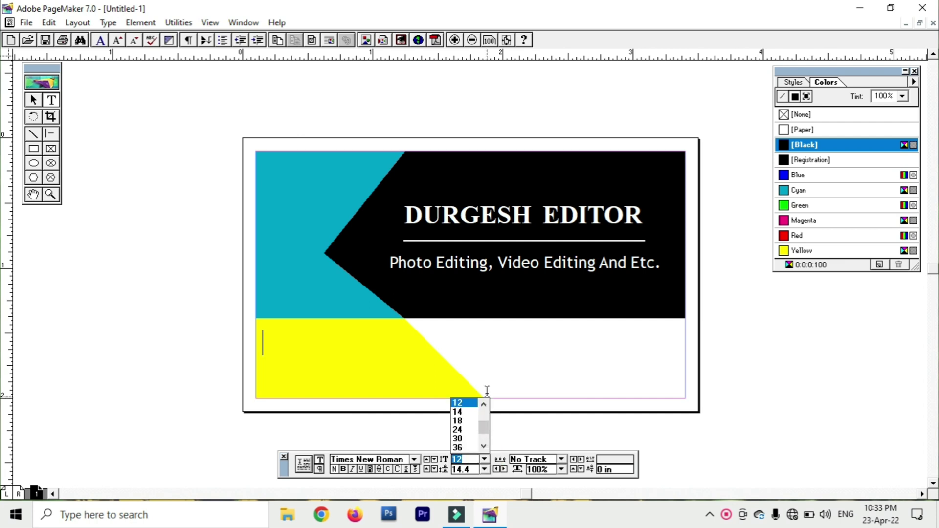
scroll(484, 410, up, 5)
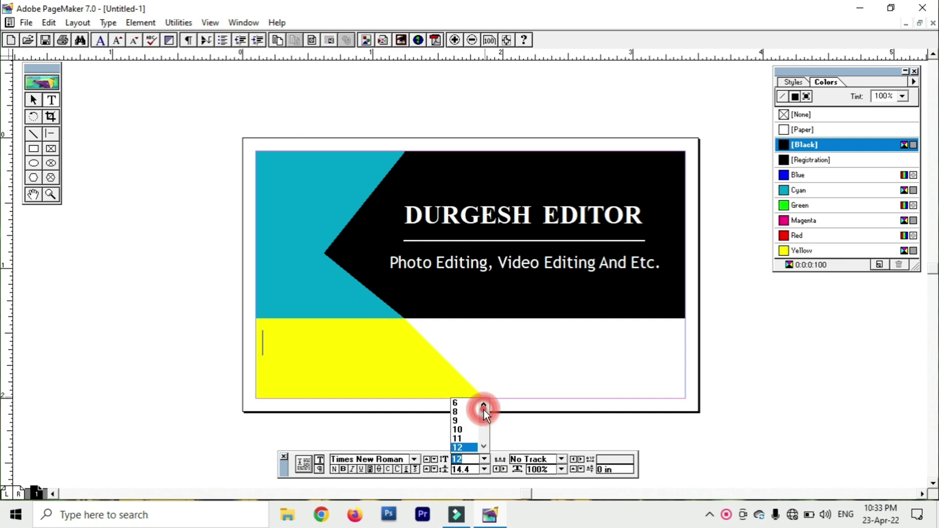
click(456, 412)
click(485, 459)
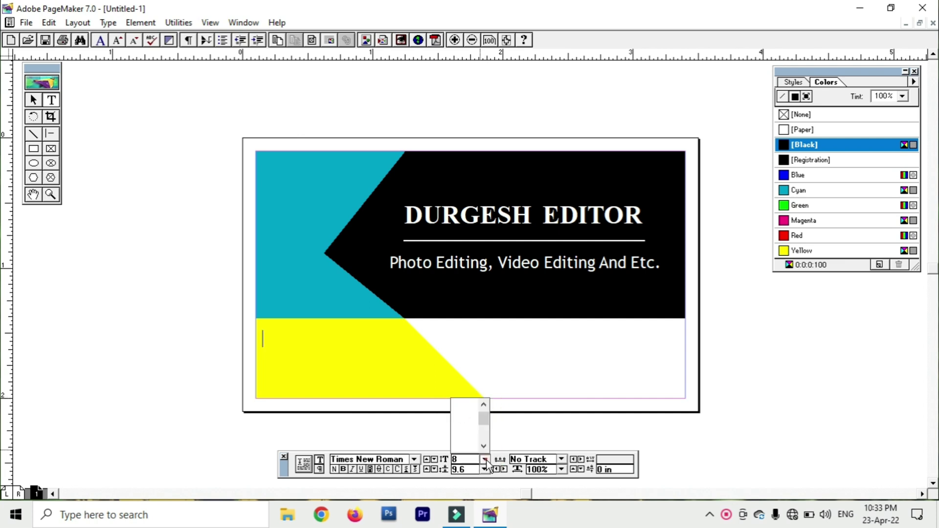
click(484, 404)
click(484, 404)
click(458, 402)
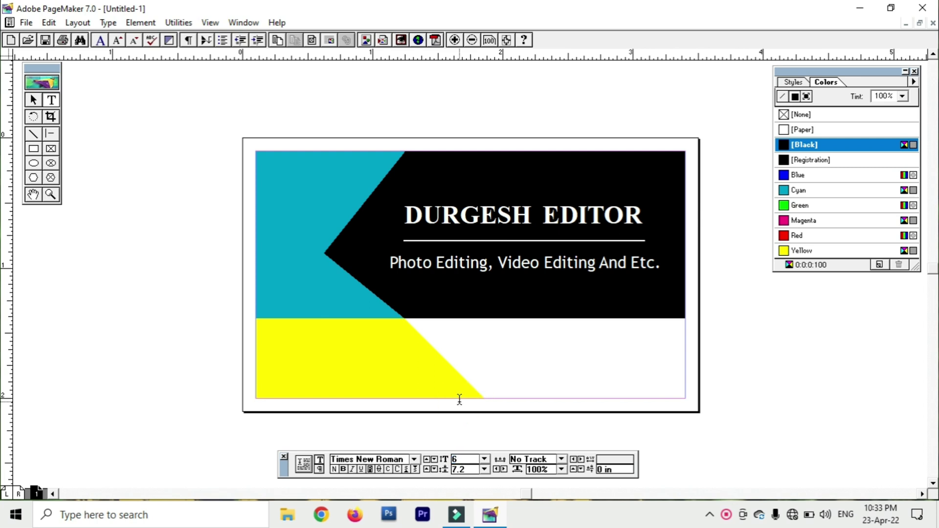